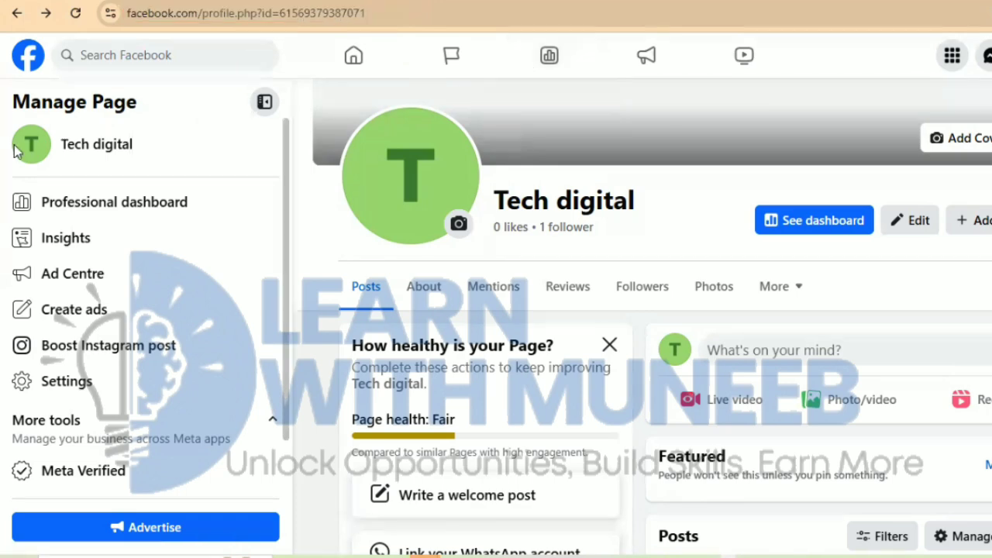
- Open the Tech digital Page's general settings through its Page setup name entry
click(67, 380)
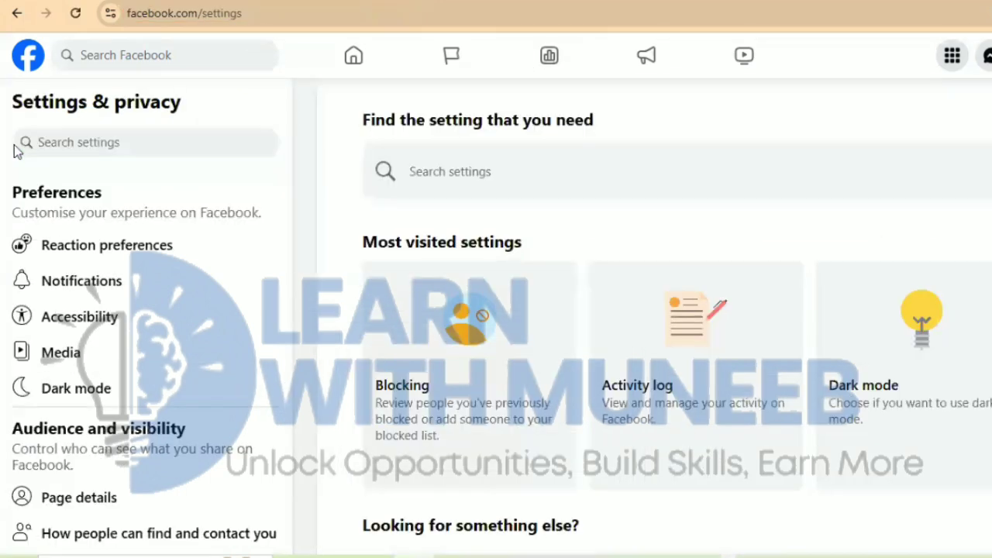
scroll(17, 150, down, 3)
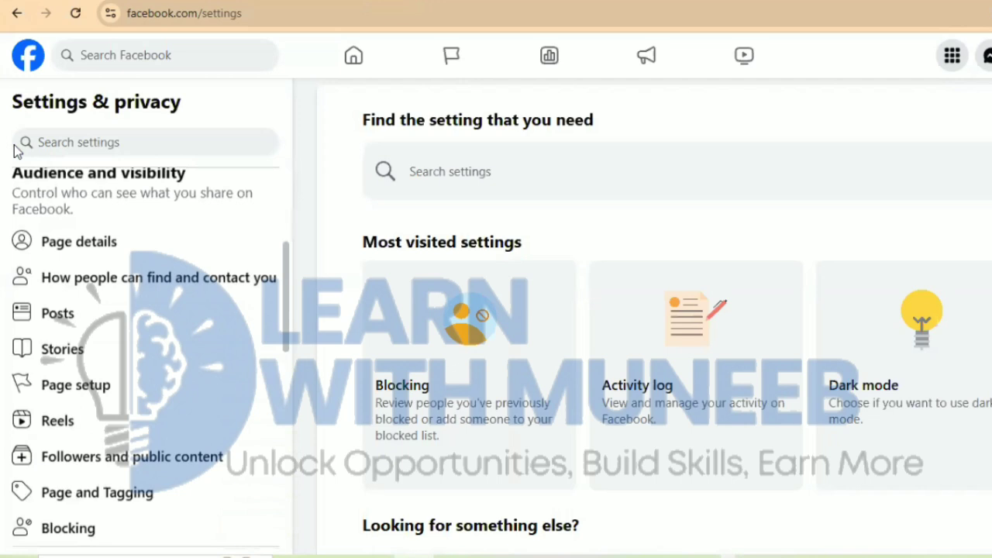
click(76, 385)
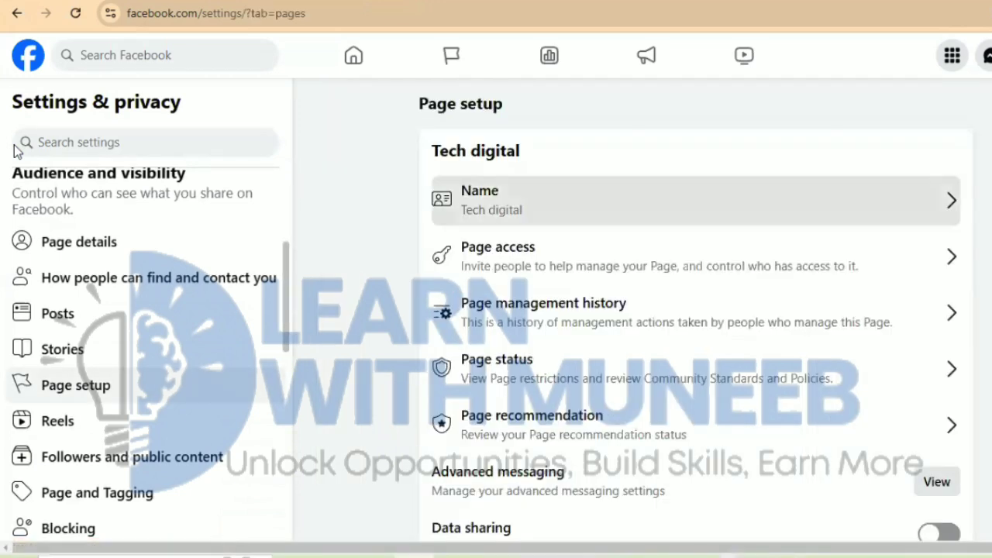
click(495, 200)
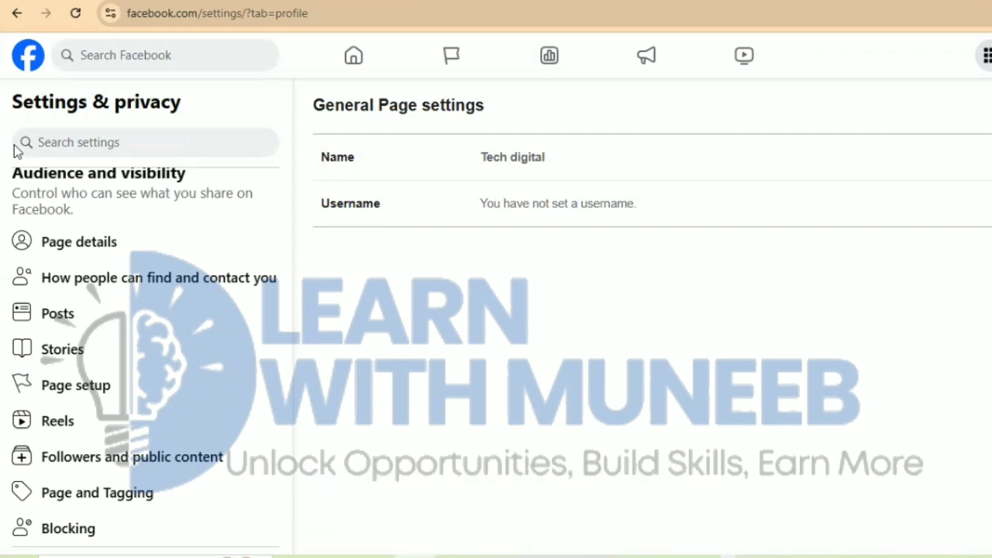
- Enter Techdigitalofficial99 as the Page's public username
click(558, 203)
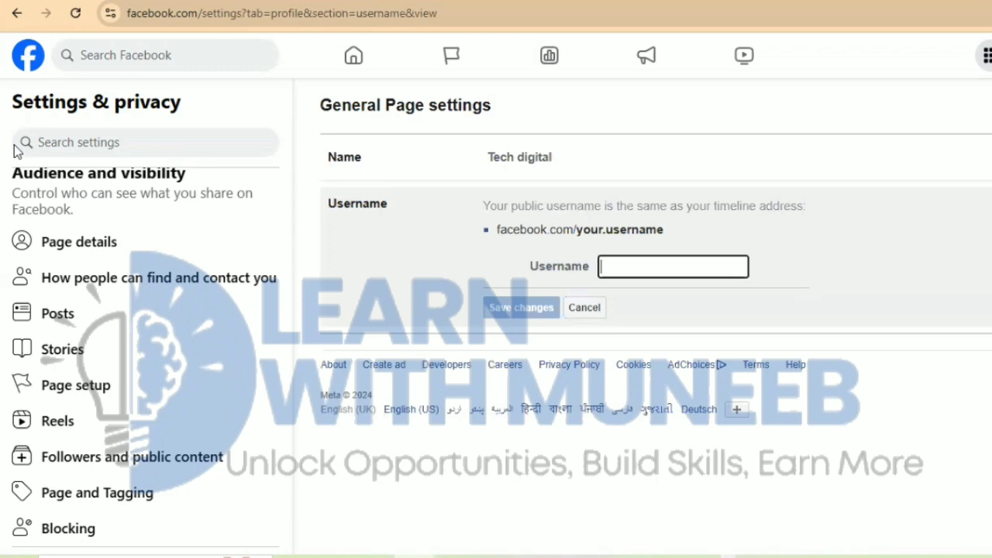
text(T)
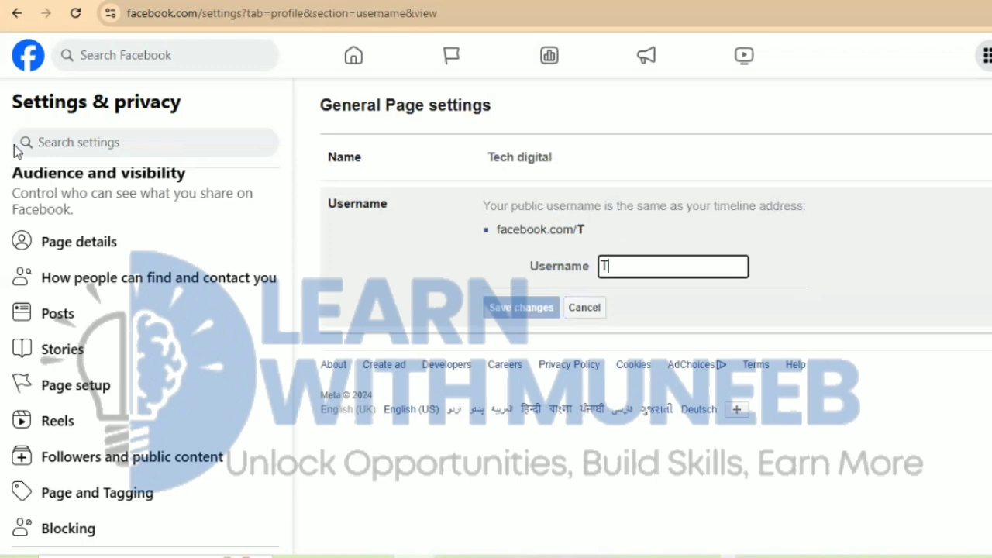
text(echdigita)
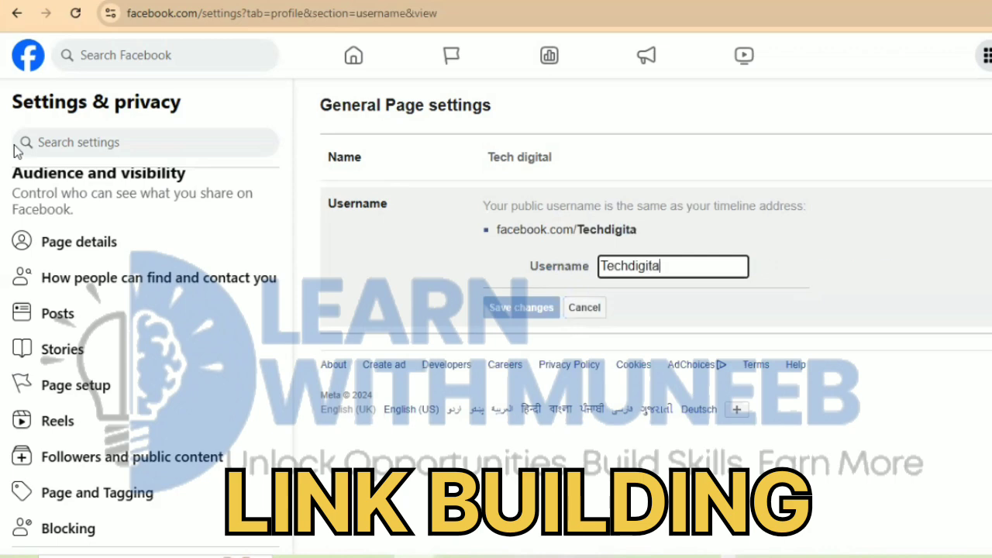
text(l)
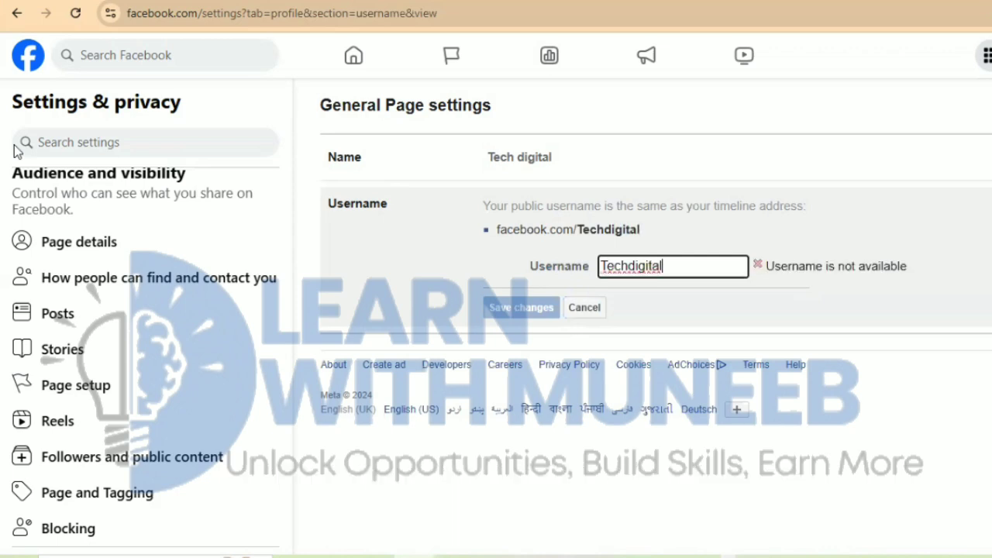
text(official)
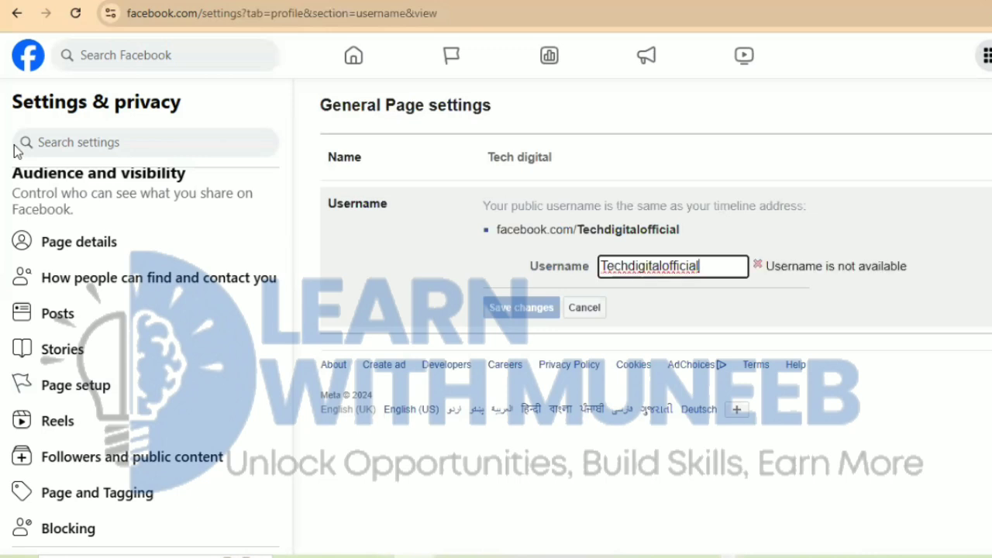
text(99)
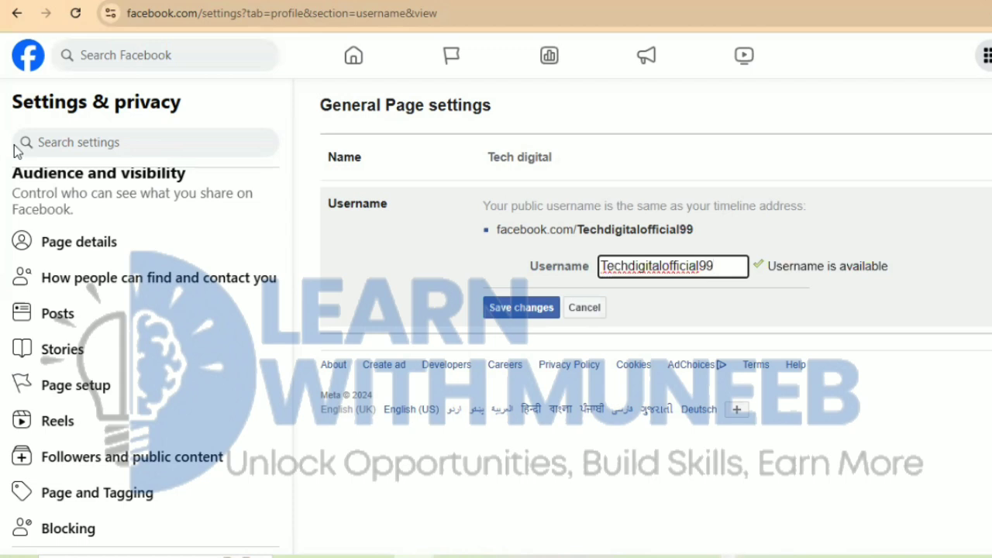
- Save the username change, authorising it with the account password
click(510, 307)
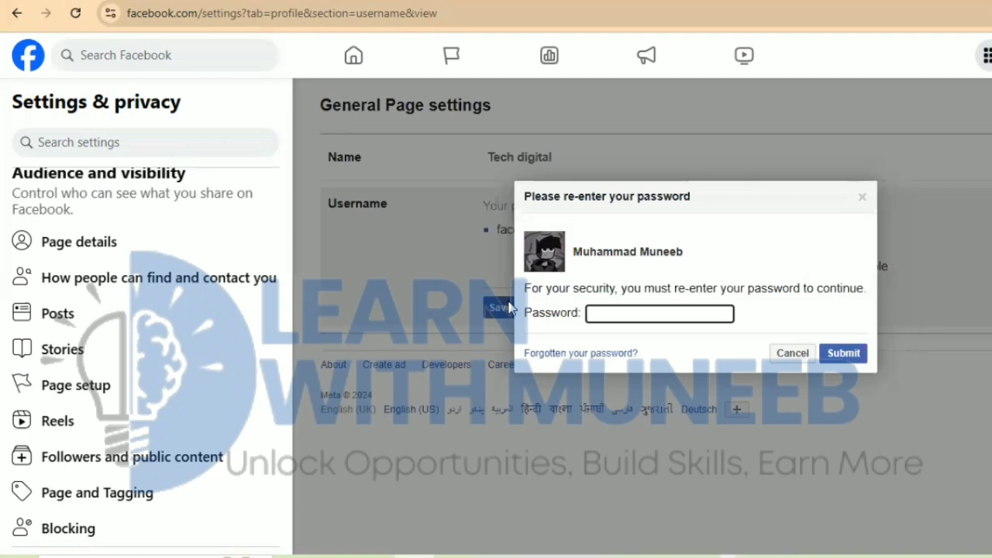
text(**************)
key(Return)
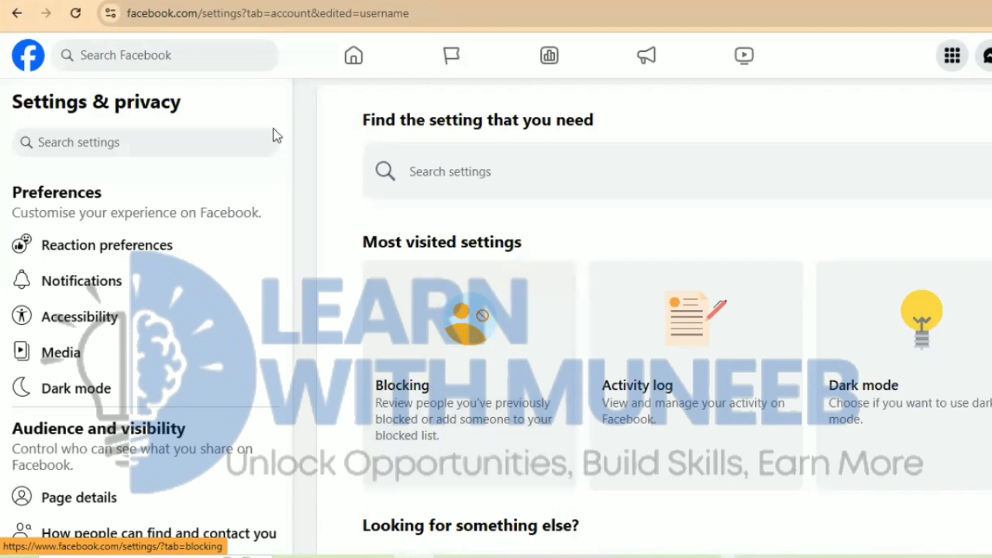
click(555, 59)
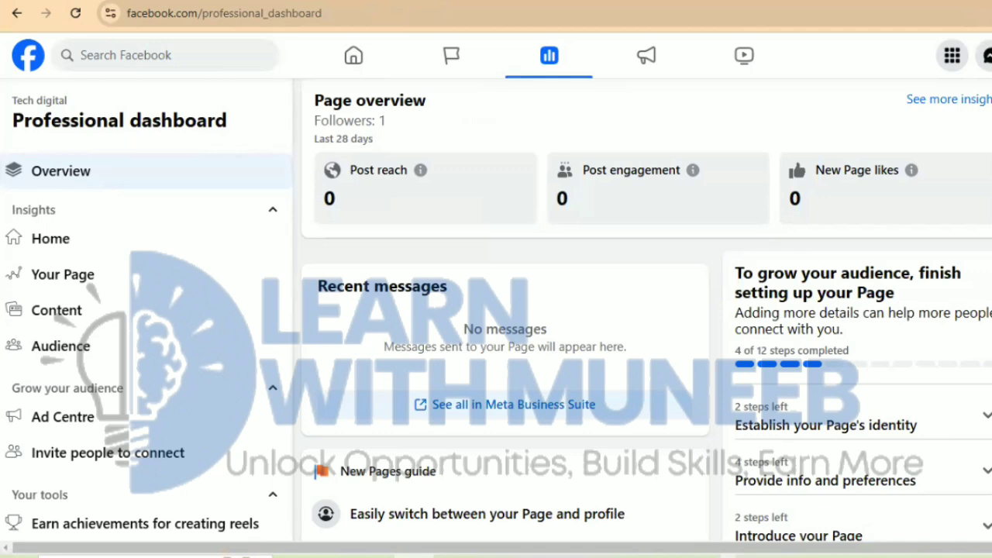
click(29, 59)
click(117, 109)
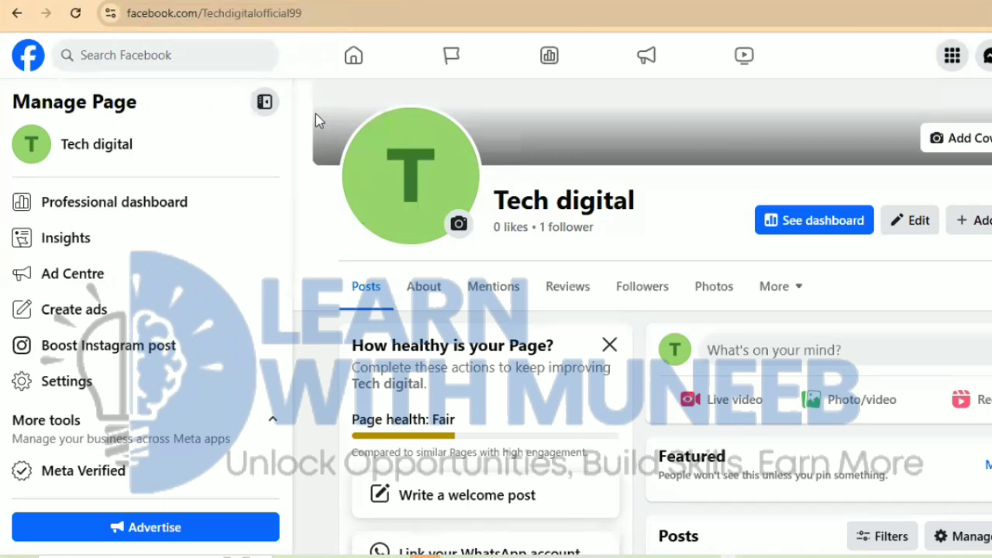
- Open the Page's current profile picture and delete the photo
click(447, 170)
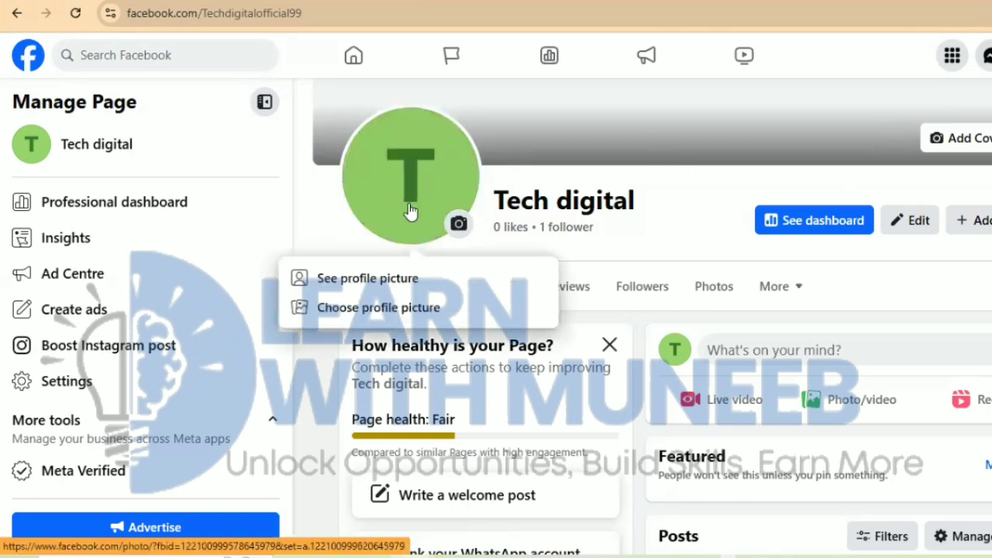
click(389, 277)
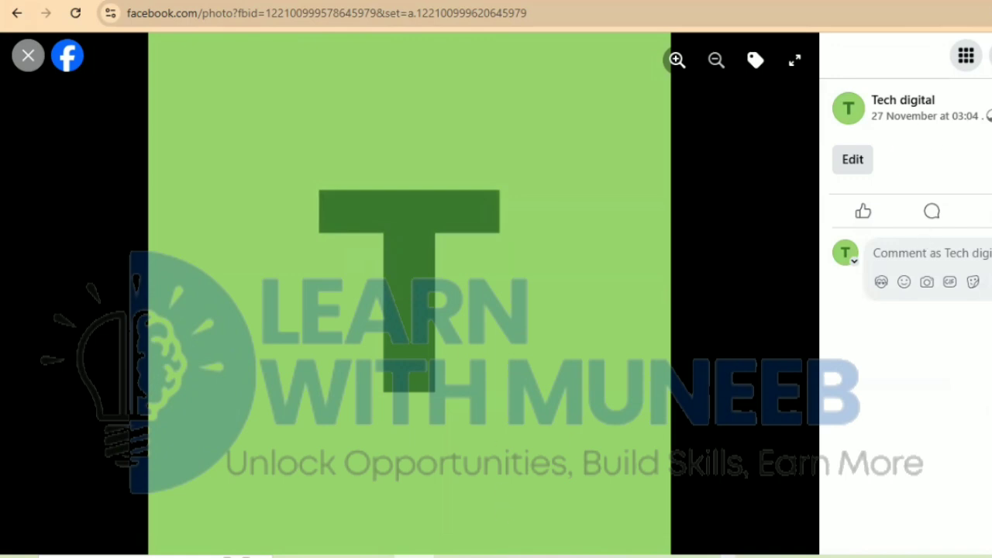
click(986, 115)
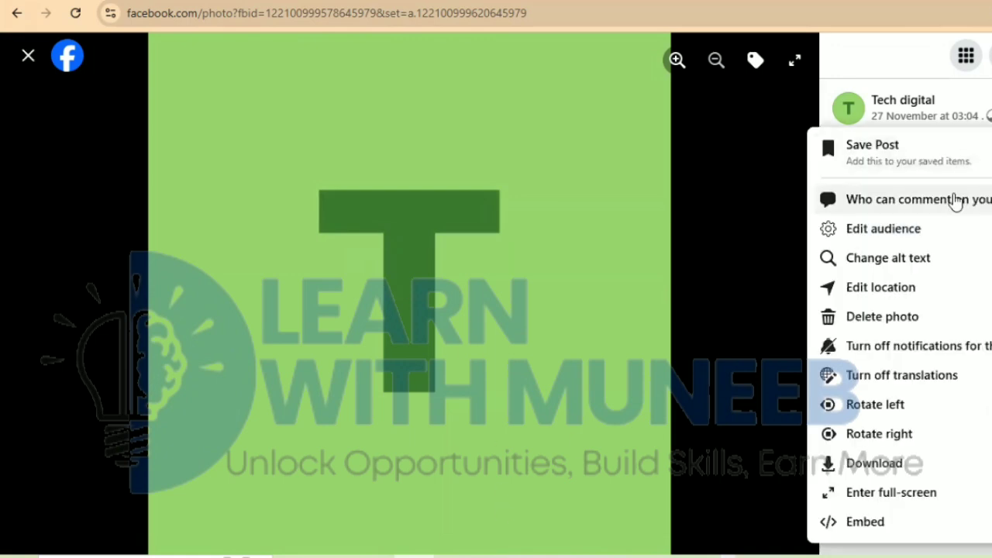
click(879, 317)
click(748, 339)
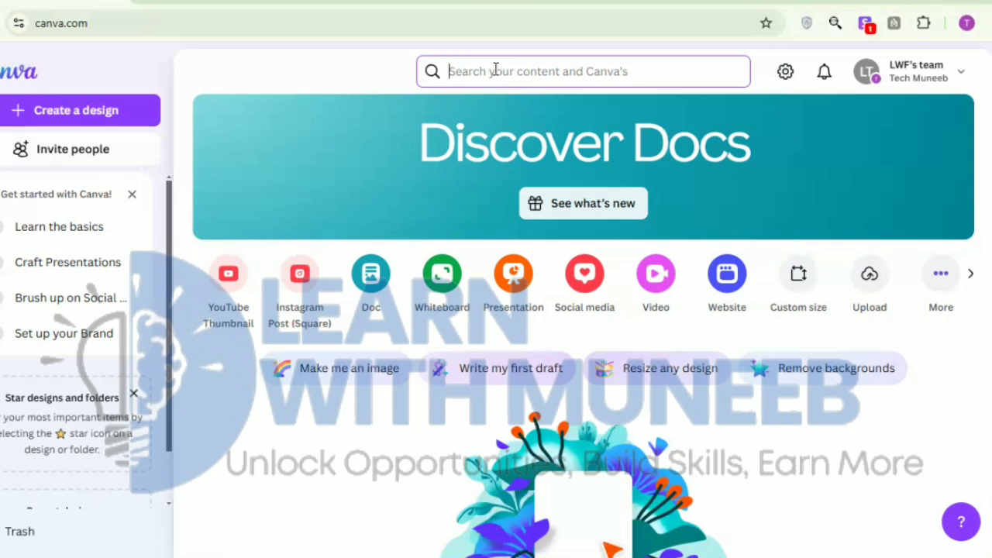
- Switch to Canva, search for "logo designing" and browse the matching templates
text(`logo d)
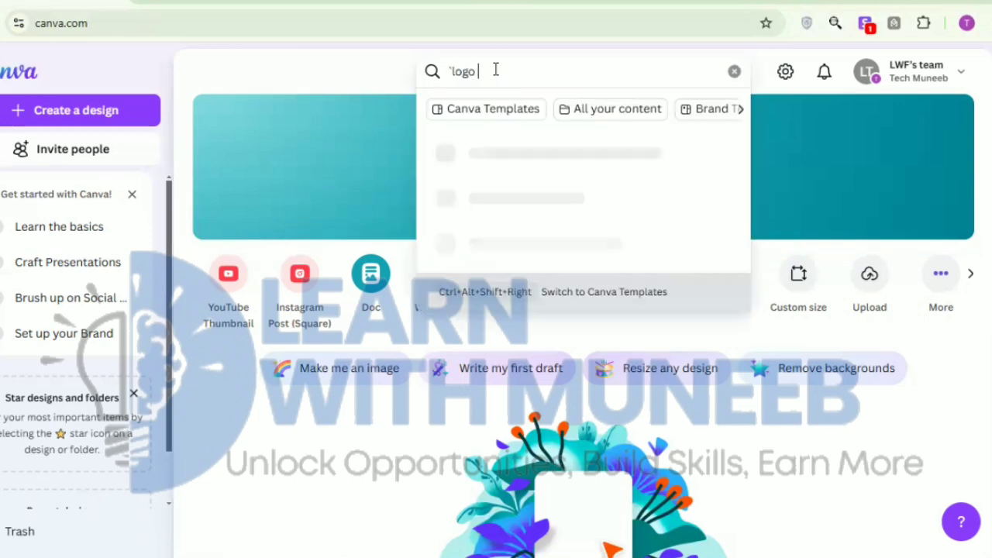
text(esigning)
key(Return)
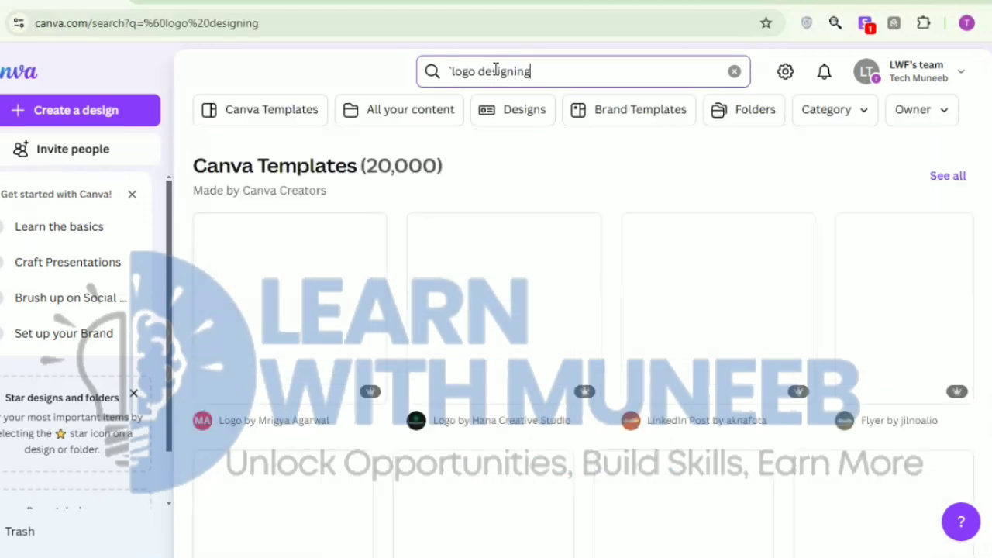
click(496, 70)
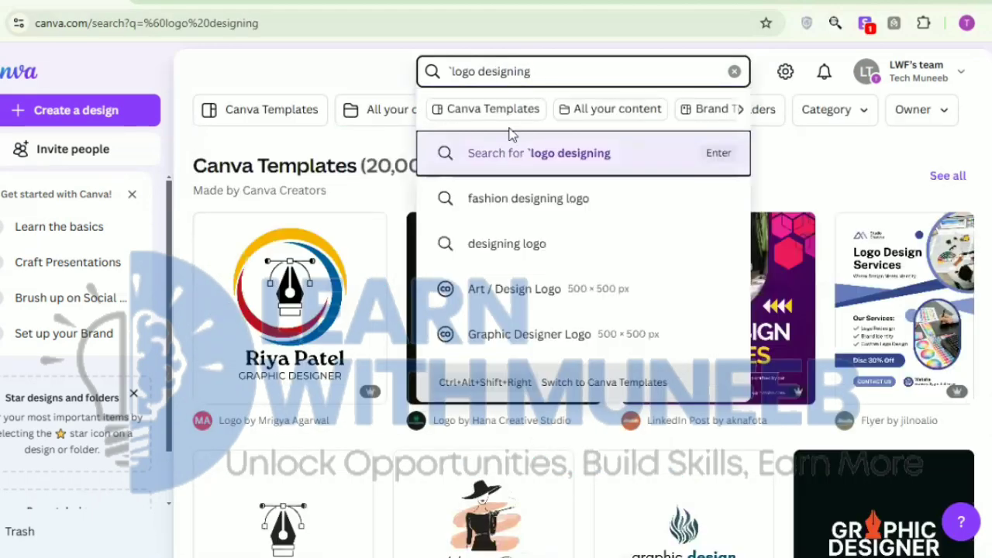
click(806, 186)
scroll(806, 186, down, 2)
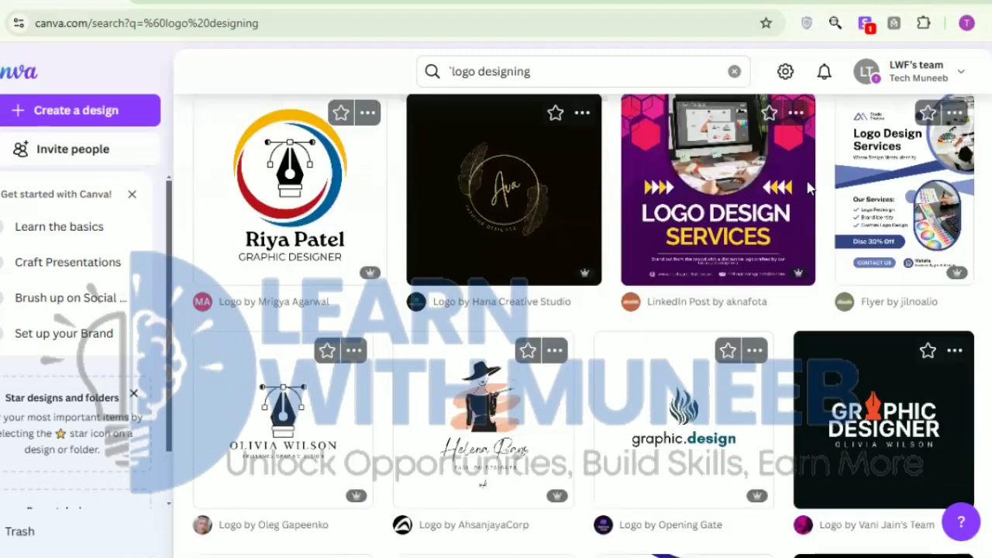
scroll(808, 186, down, 4)
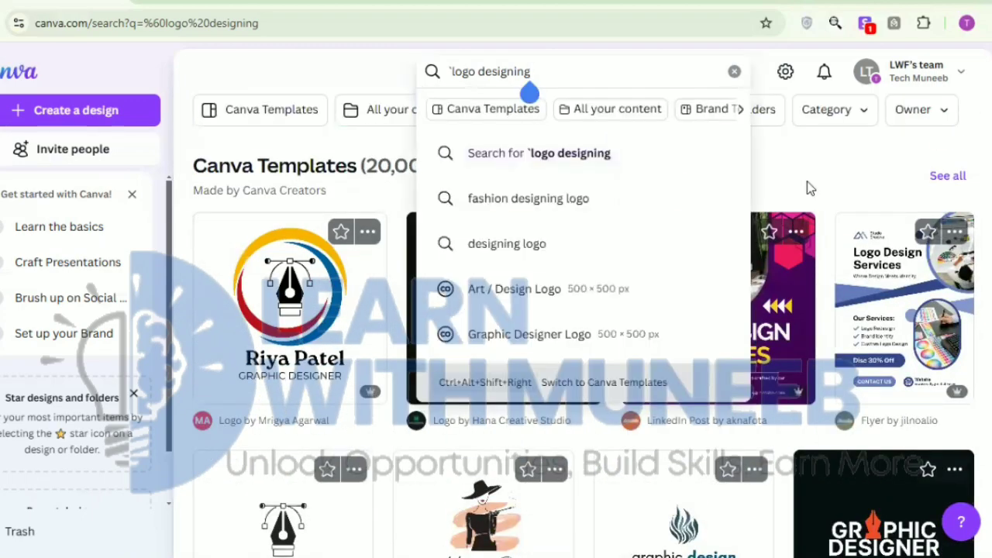
- Extend the template search to "logo designing software house" and open the Red Black Minimalistic Square It Software Logo template
text(software)
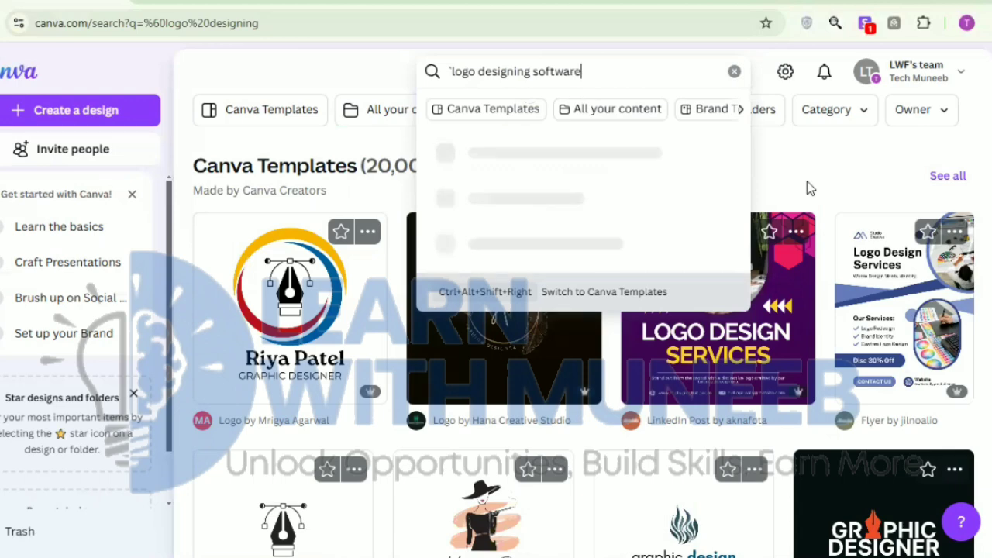
text( house)
key(Return)
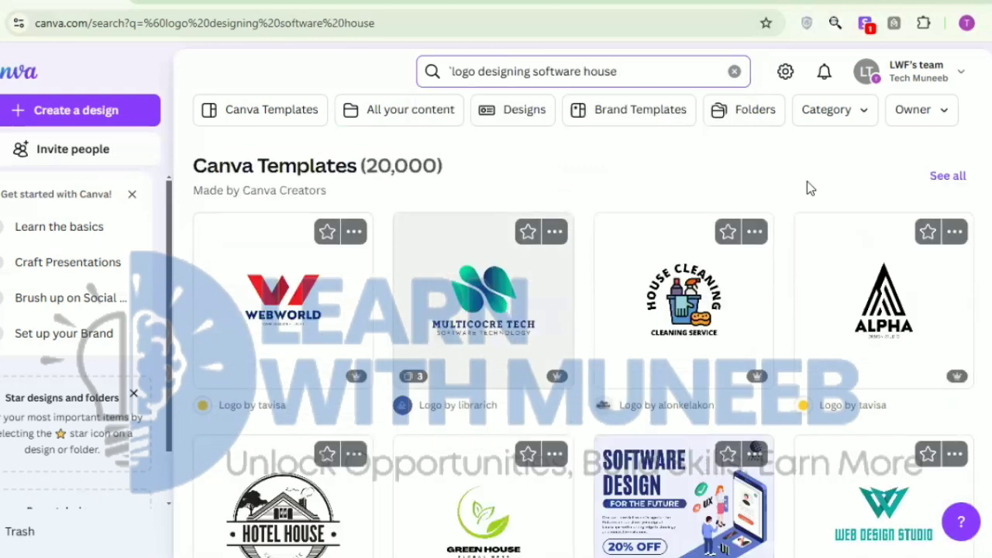
scroll(807, 183, down, 2)
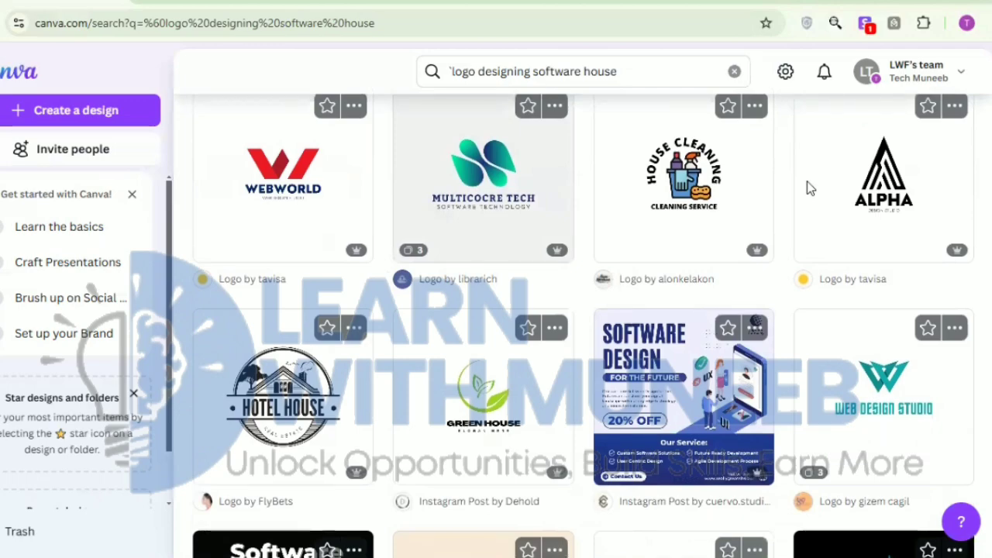
scroll(807, 181, down, 3)
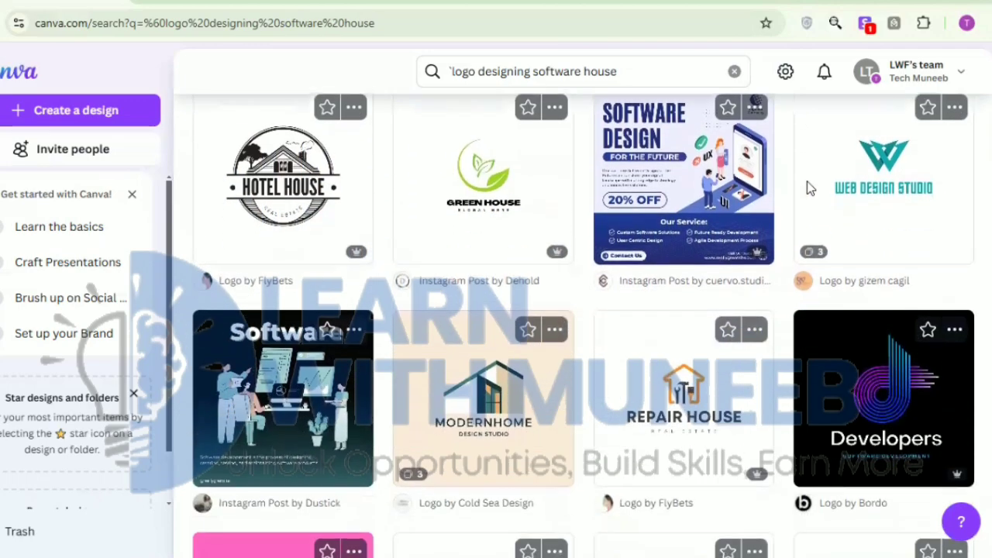
scroll(806, 181, down, 2)
scroll(806, 184, down, 8)
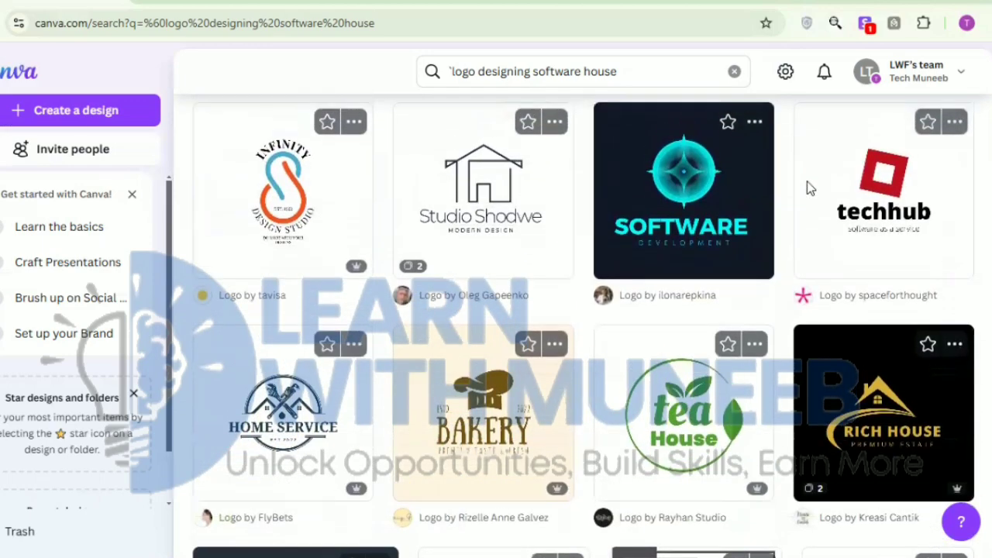
click(807, 181)
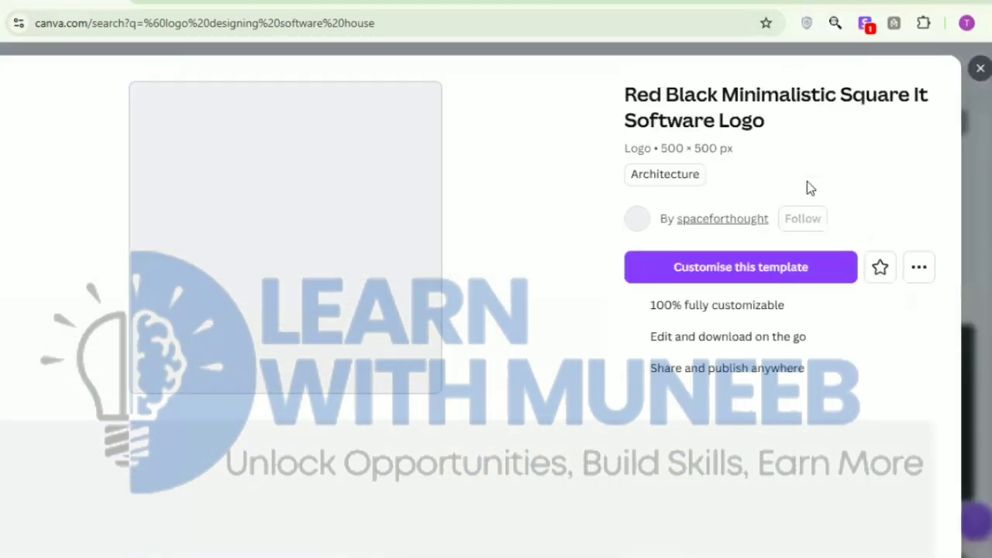
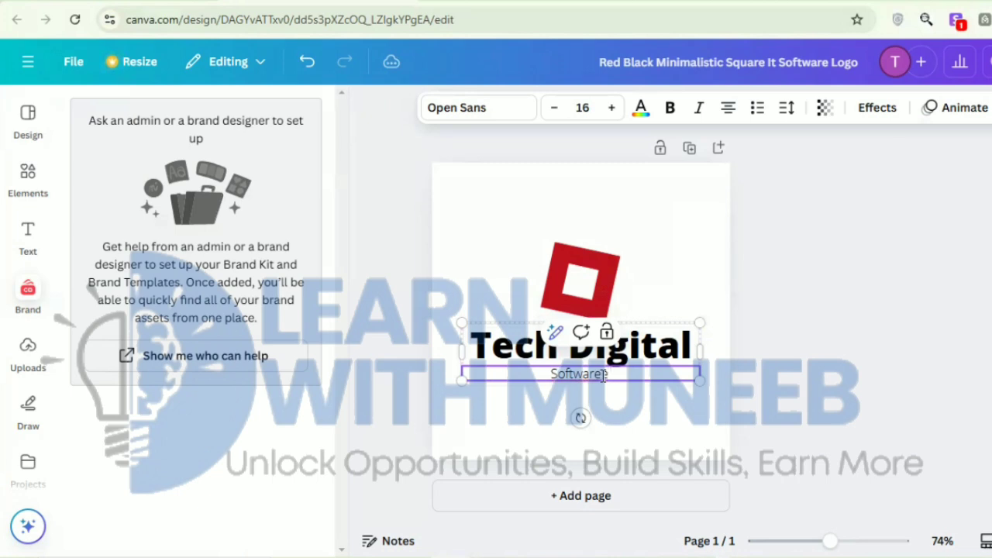
- Complete the logo's tagline beneath Tech Digital as "Software House"
text(use)
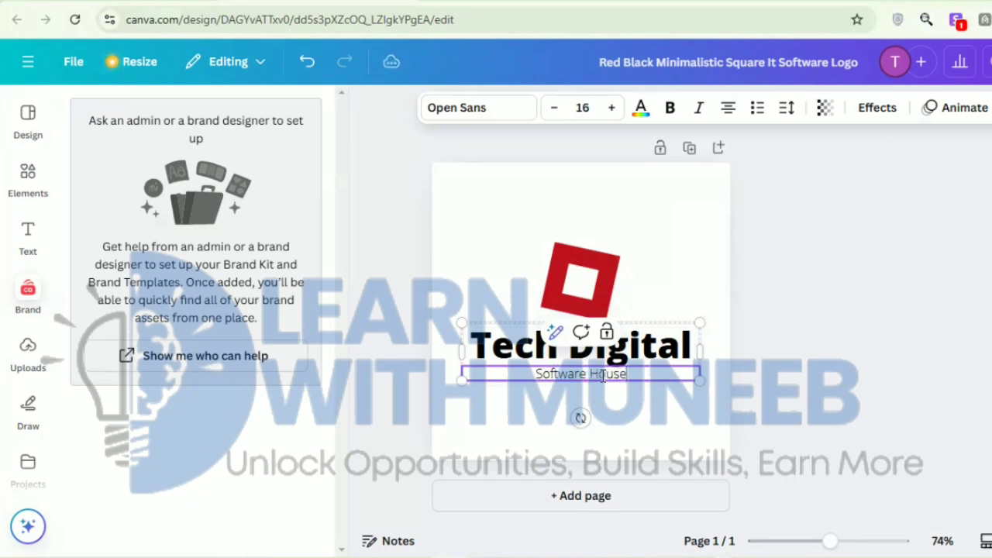
click(507, 196)
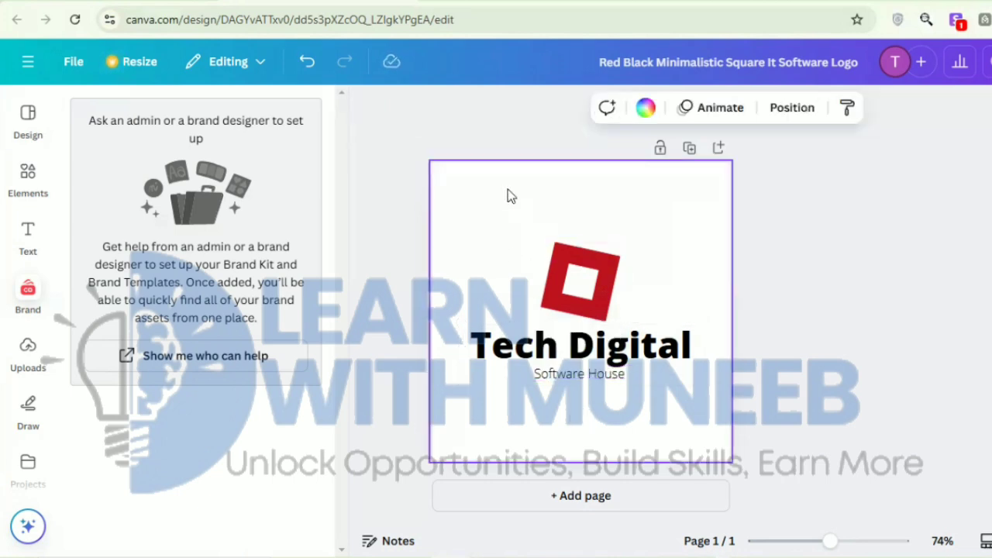
- Search the graphic elements for "software development" and delete the red square emblem above the Tech Digital name
click(579, 271)
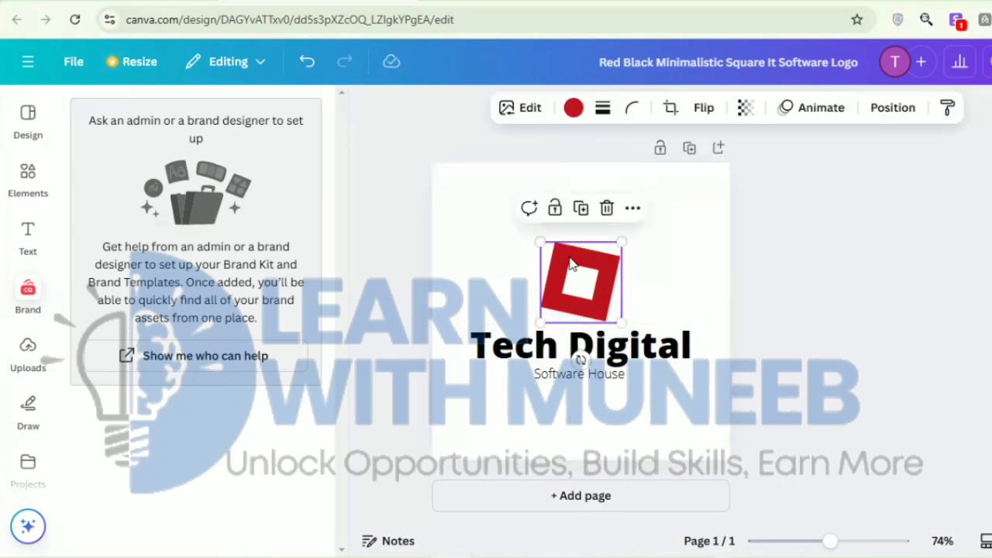
click(30, 180)
click(172, 108)
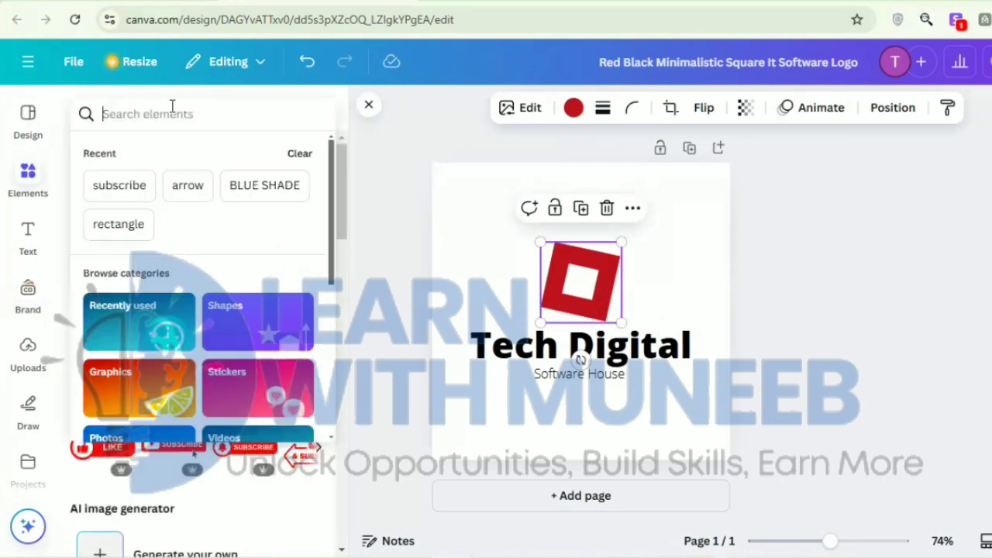
text(software)
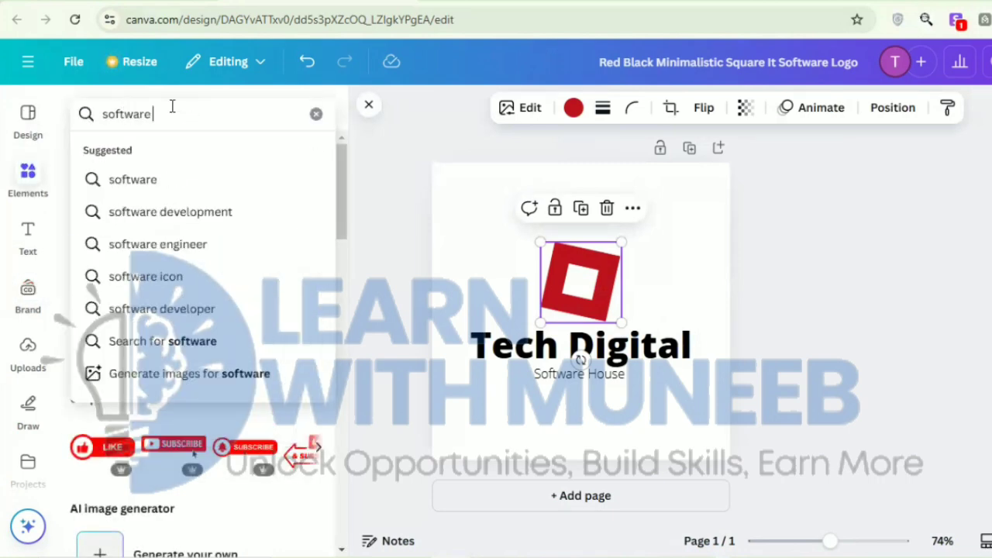
key(Down)
key(Down)
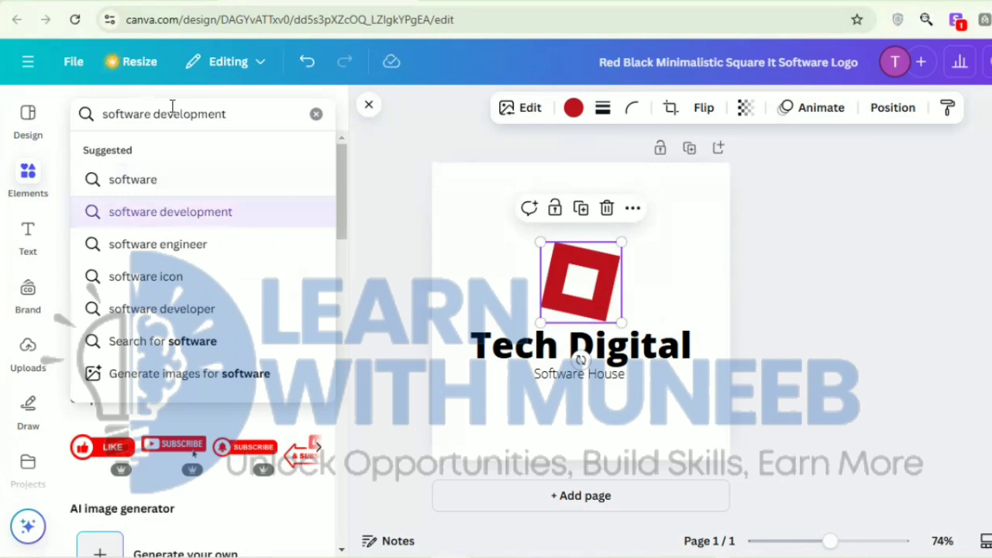
key(Return)
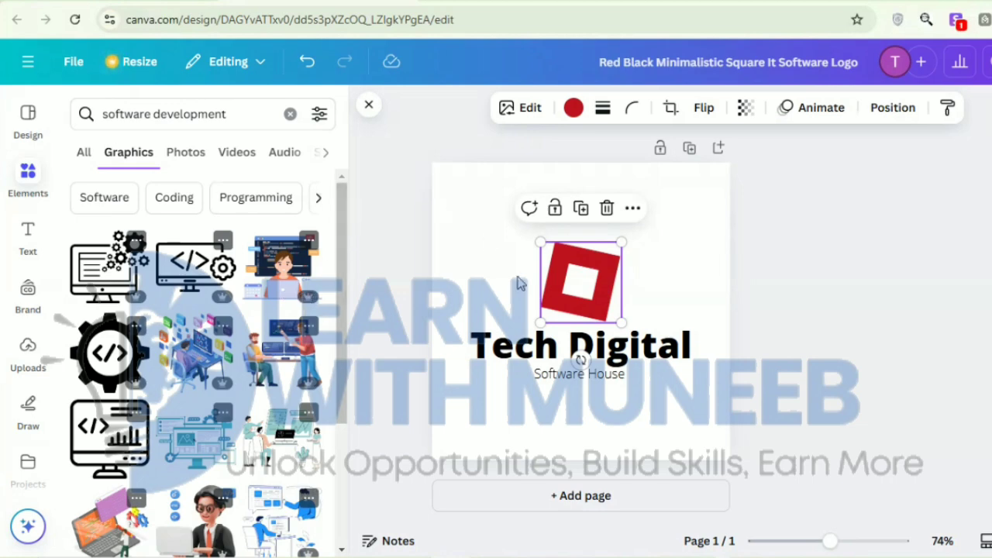
key(Delete)
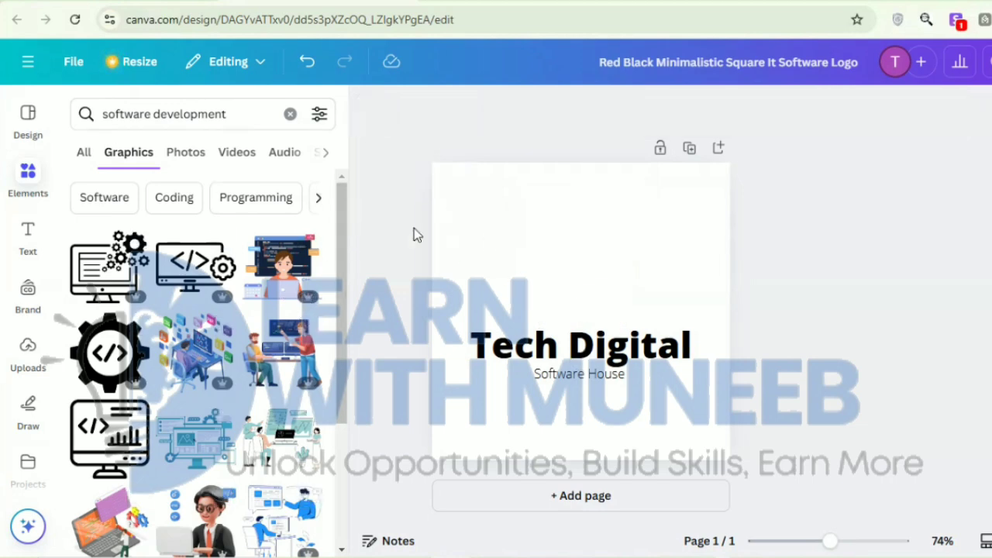
- Add the illustration of a programmer at a laptop, place it above the Tech Digital name and scale it down slightly
drag(294, 275, 565, 291)
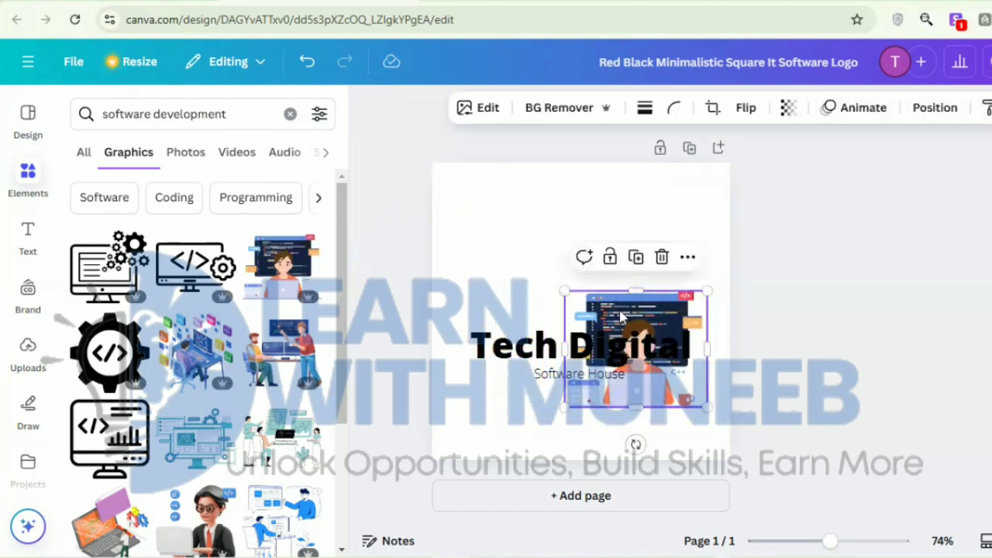
drag(619, 316, 554, 241)
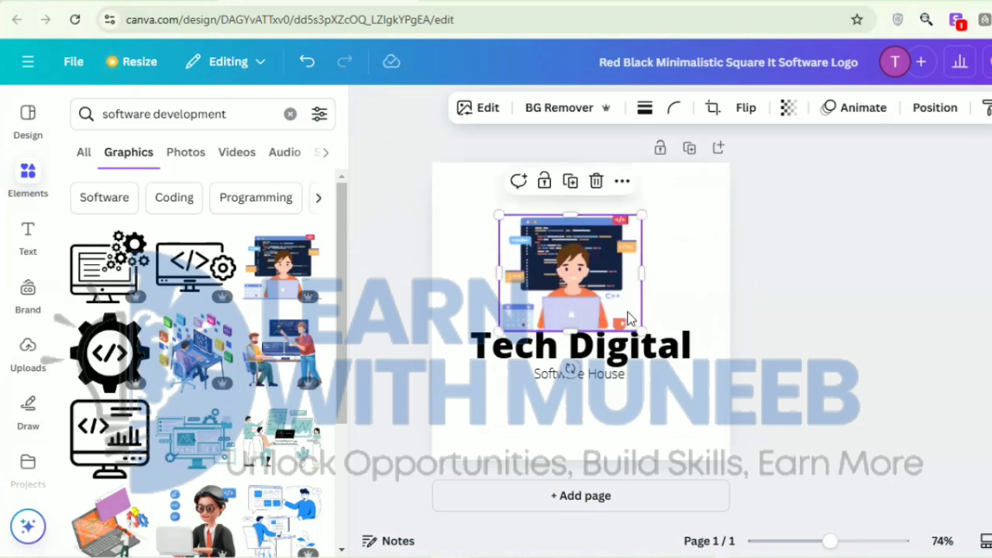
drag(641, 329, 601, 307)
click(906, 285)
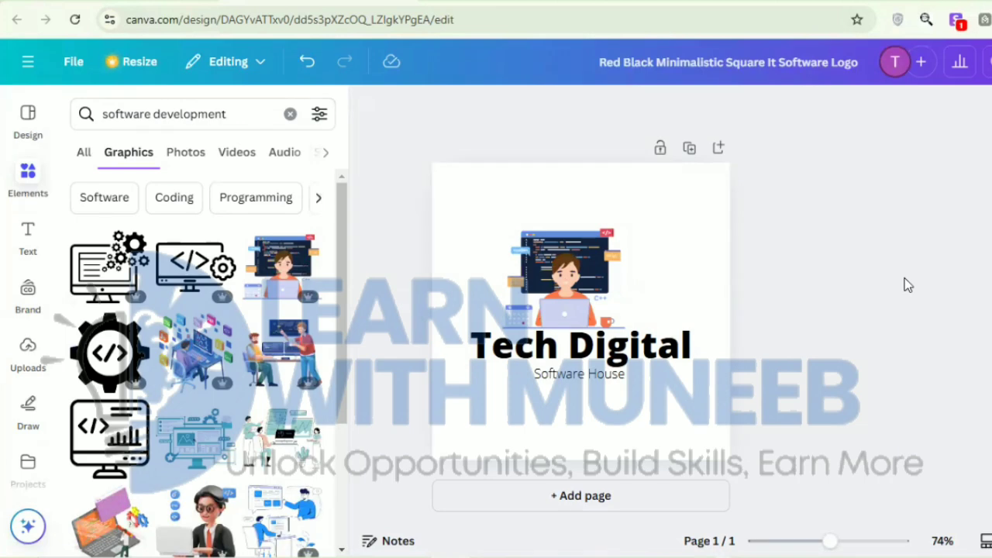
- Apply the Fresco filter and an Outline shadow to the programmer illustration
click(616, 258)
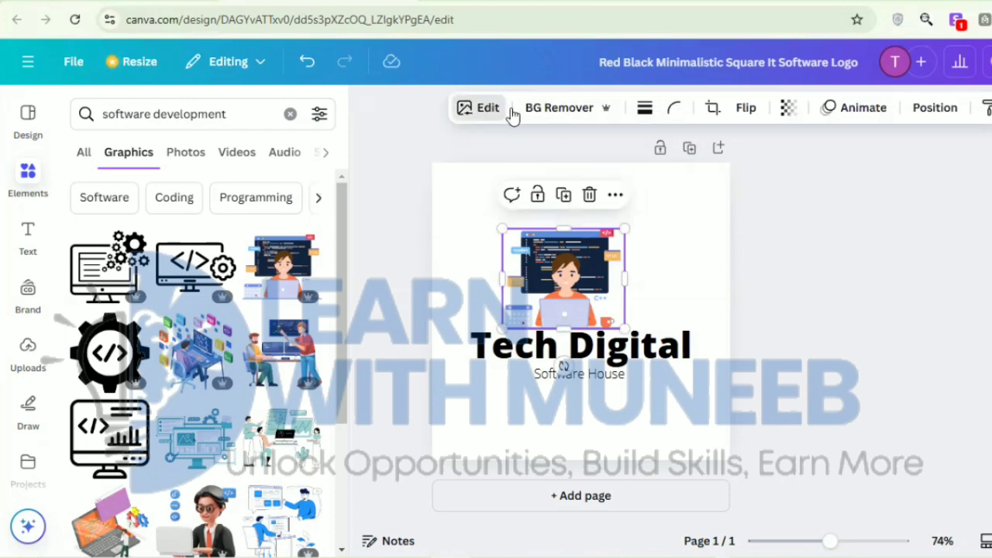
click(484, 114)
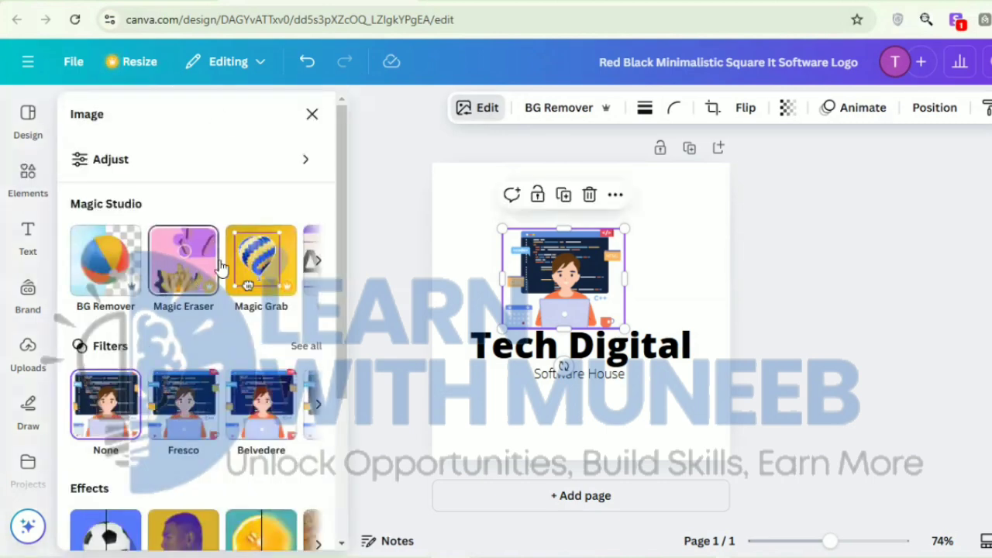
click(186, 410)
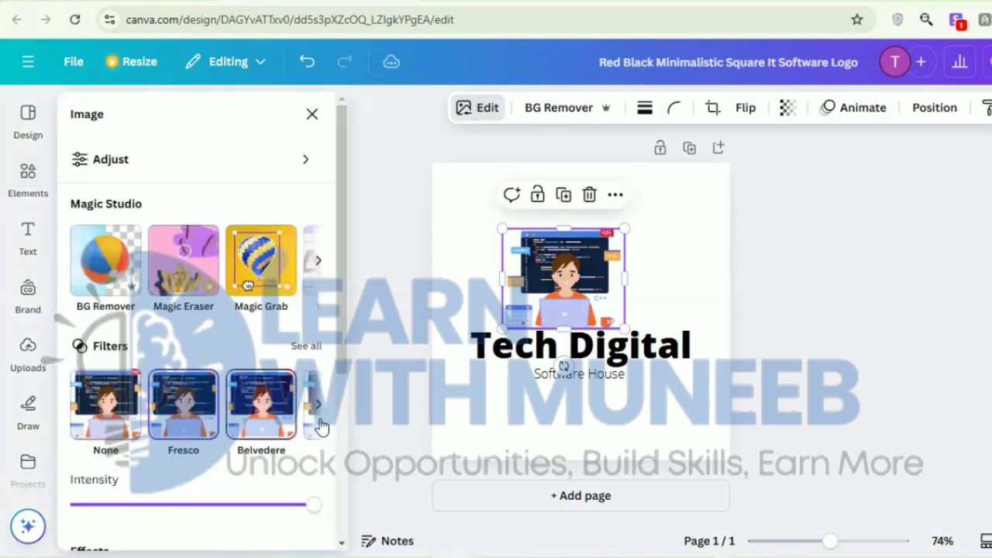
scroll(338, 399, down, 4)
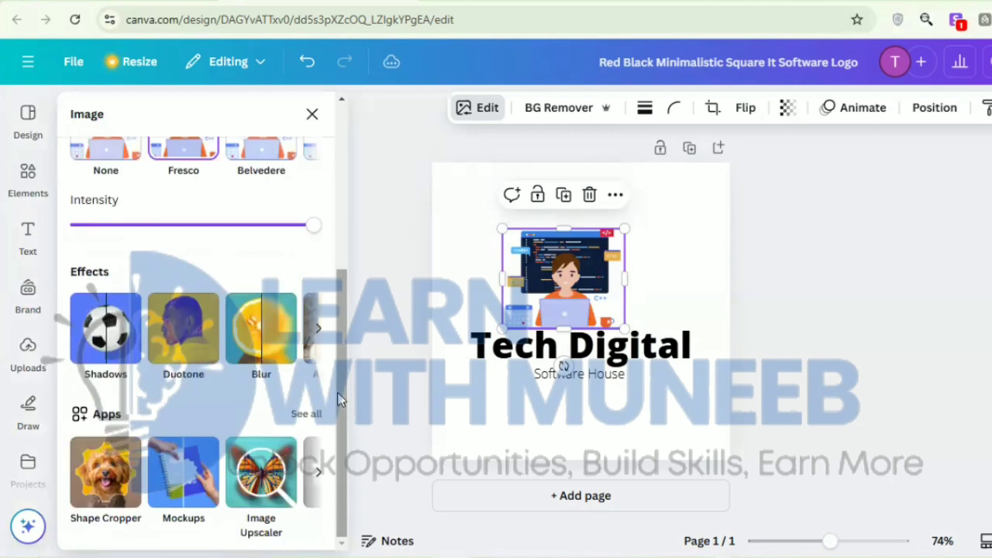
click(108, 331)
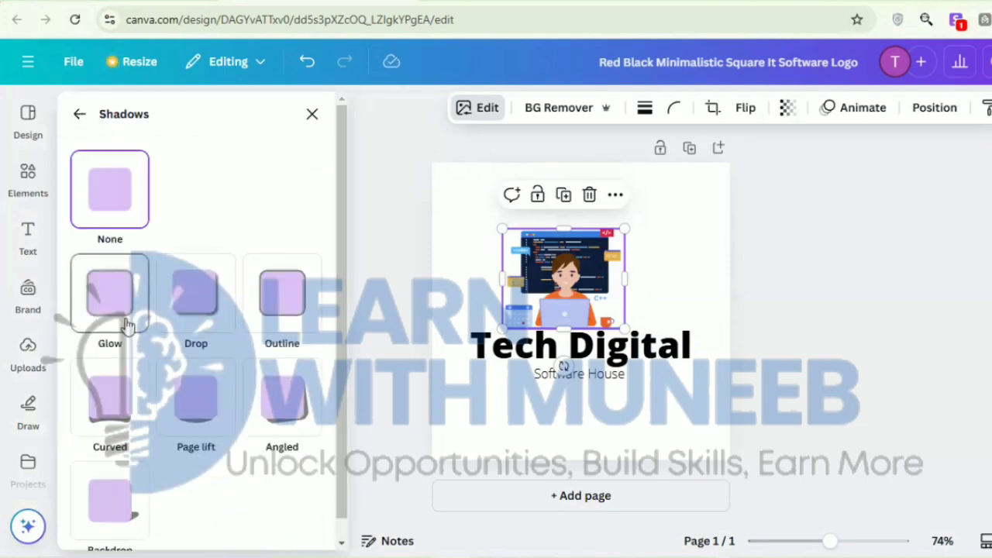
click(126, 324)
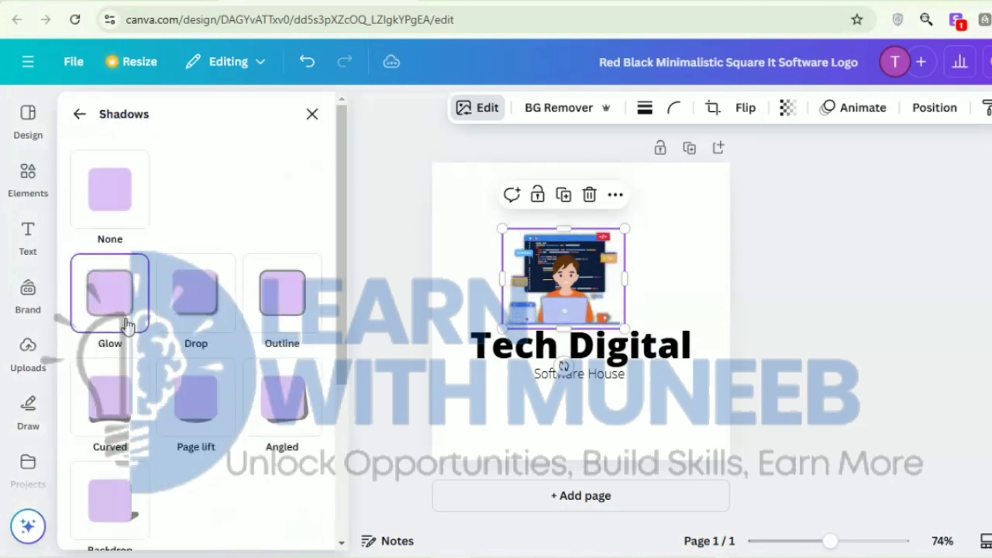
click(295, 317)
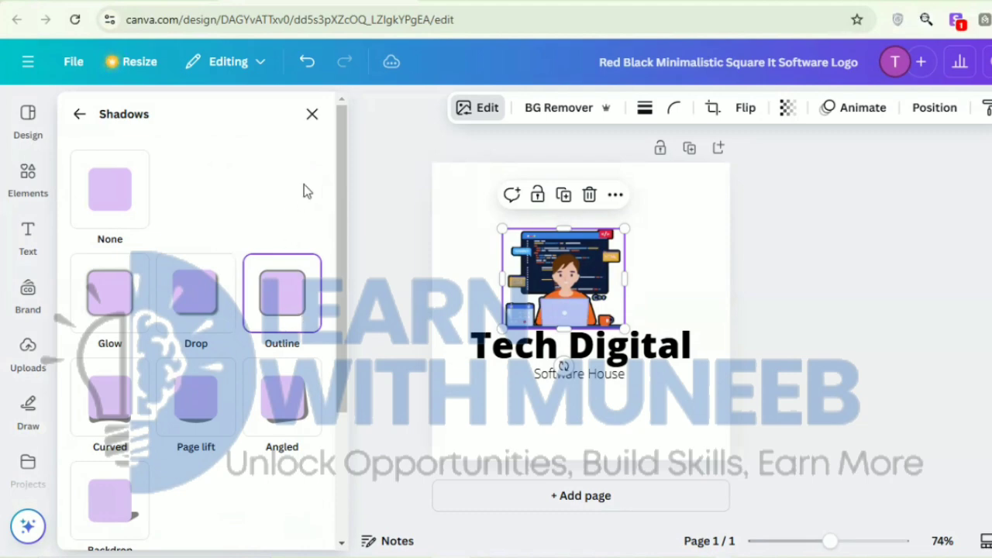
click(79, 114)
- Adjust the programmer illustration's white balance to a temperature of about 87 and a tint of -14
scroll(83, 124, up, 3)
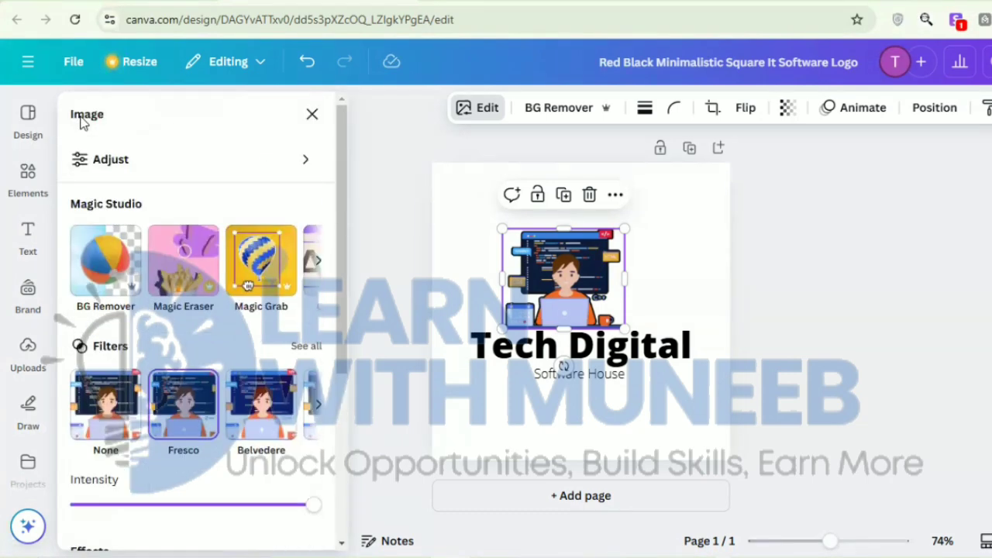
click(110, 159)
scroll(80, 122, down, 2)
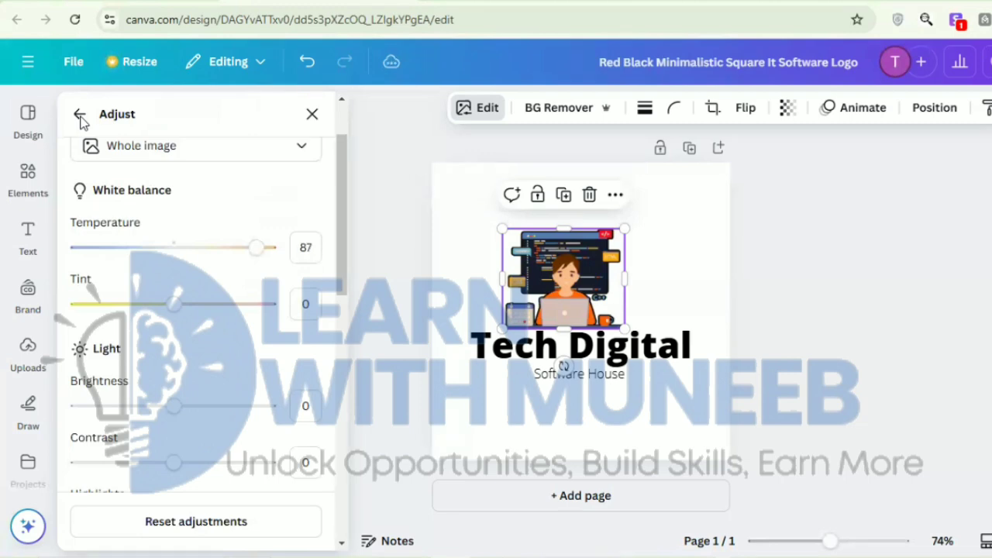
mouse_move(257, 247)
mouse_down()
mouse_move(166, 247)
mouse_move(261, 247)
mouse_up()
mouse_move(174, 303)
mouse_down()
mouse_move(165, 303)
mouse_move(216, 303)
mouse_move(160, 303)
mouse_move(265, 327)
mouse_up()
- Adjust the illustration's light with contrast 43, brightness -31 and whites 23
scroll(80, 121, down, 2)
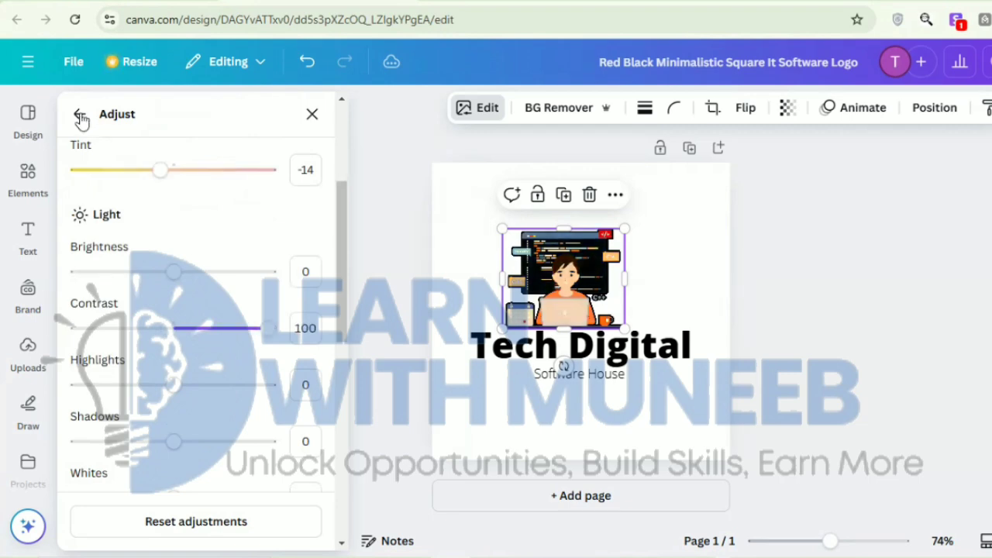
drag(266, 328, 212, 328)
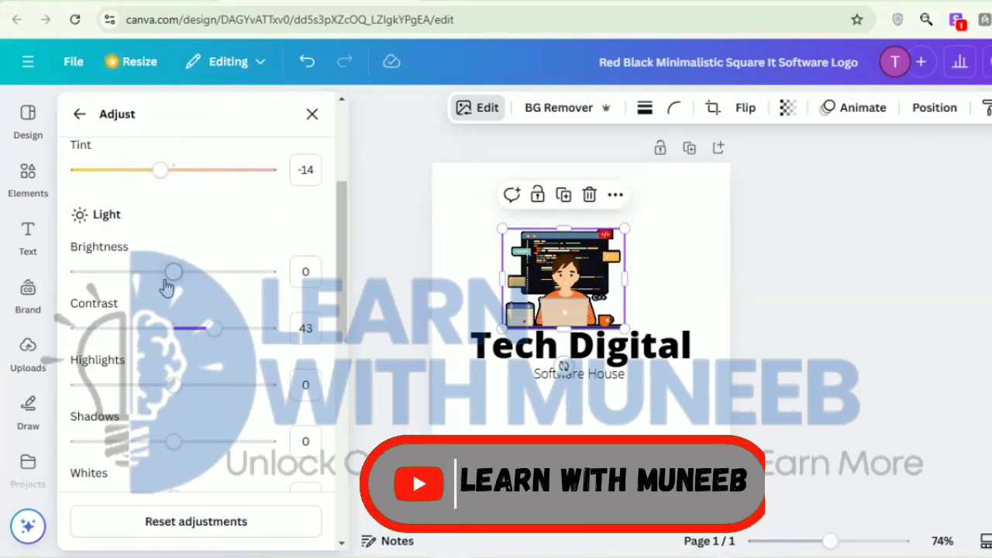
drag(176, 275, 145, 279)
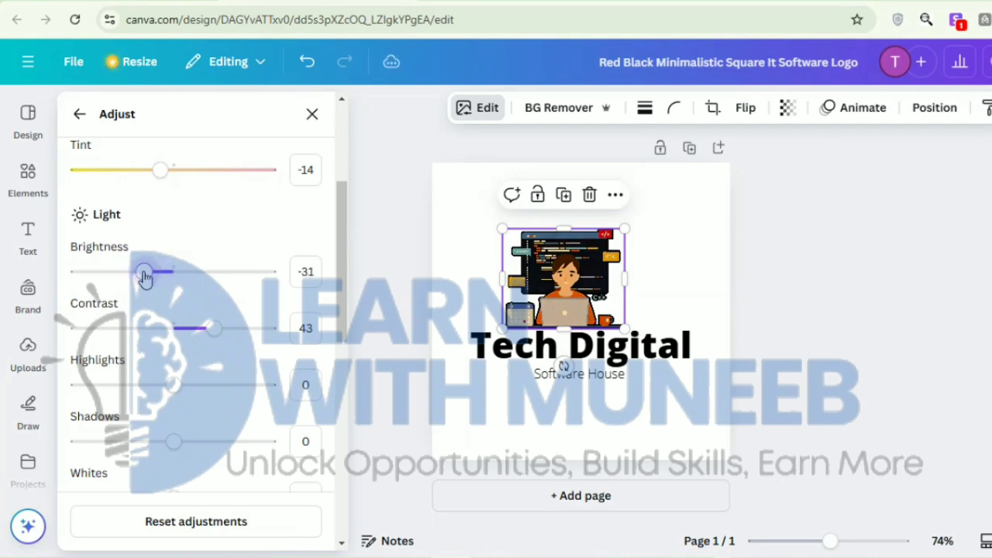
scroll(145, 279, down, 2)
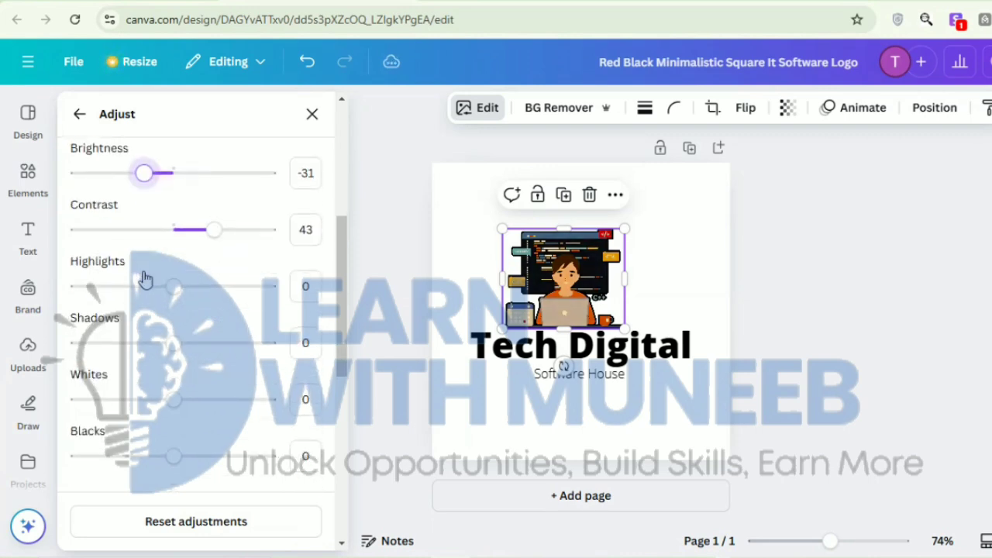
drag(172, 399, 197, 401)
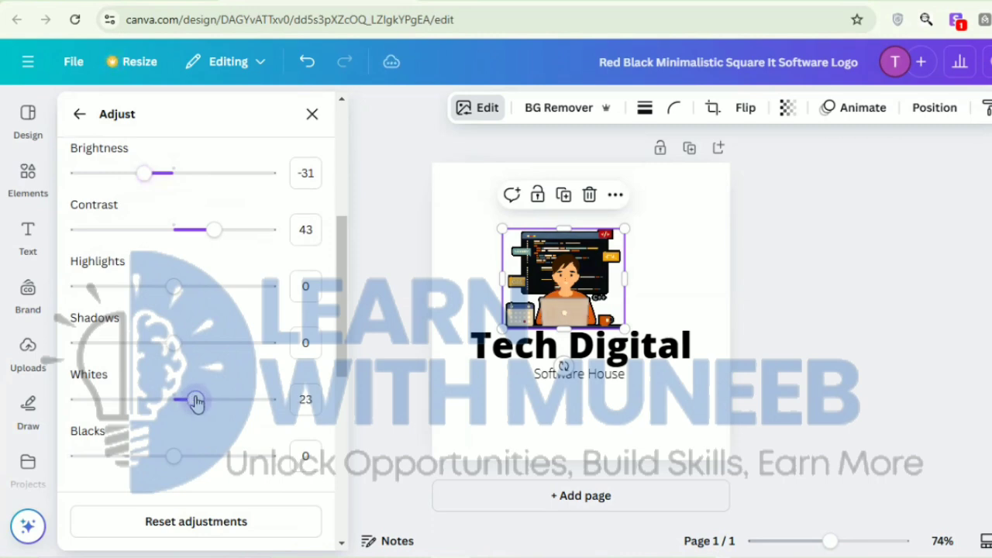
click(766, 308)
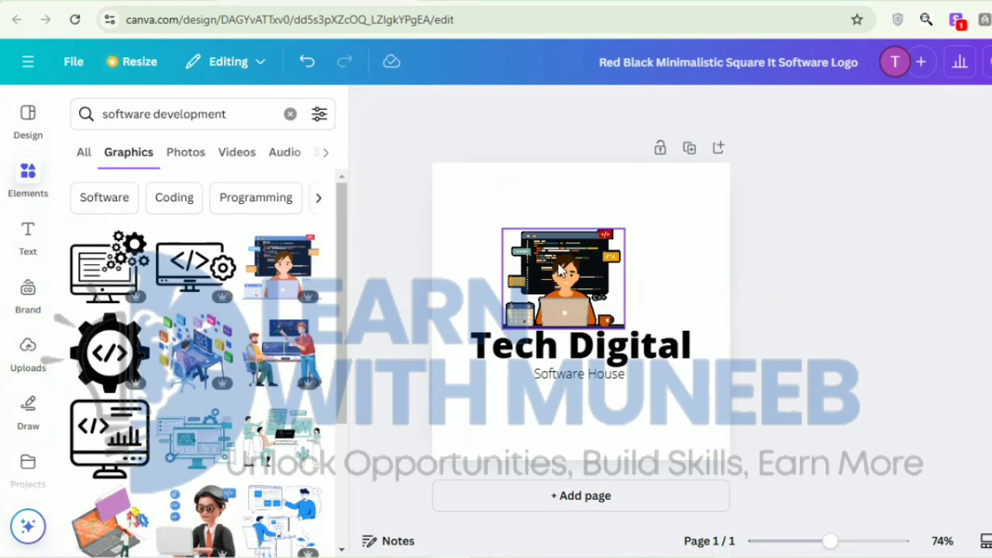
click(14, 366)
mouse_move(302, 281)
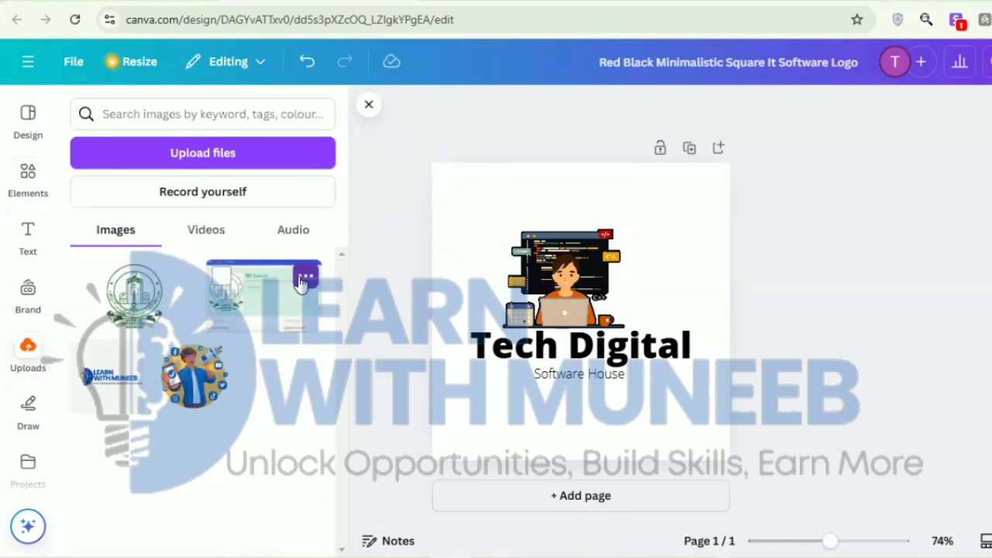
click(117, 374)
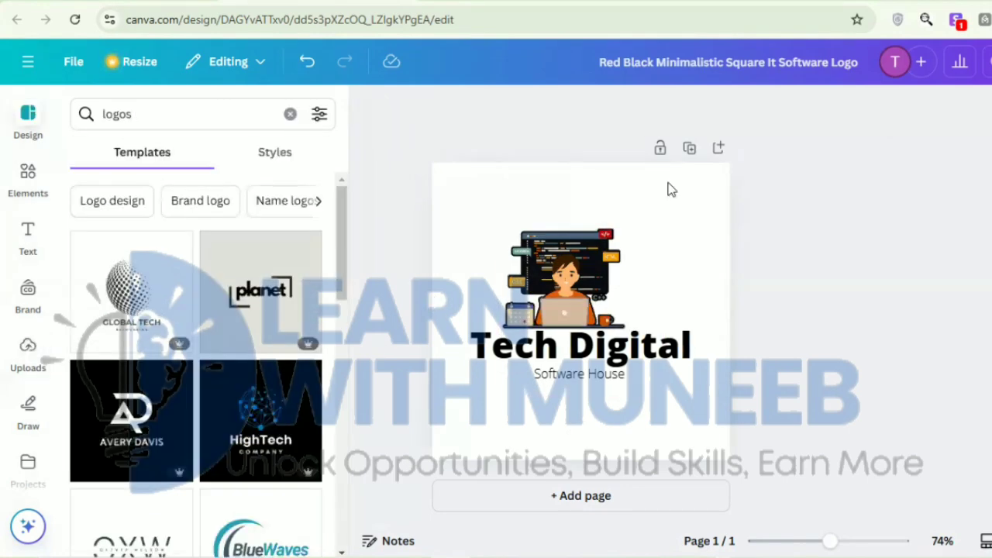
- Search the graphic elements for "glow effect" and narrow the results to the Glow suggestion
click(28, 176)
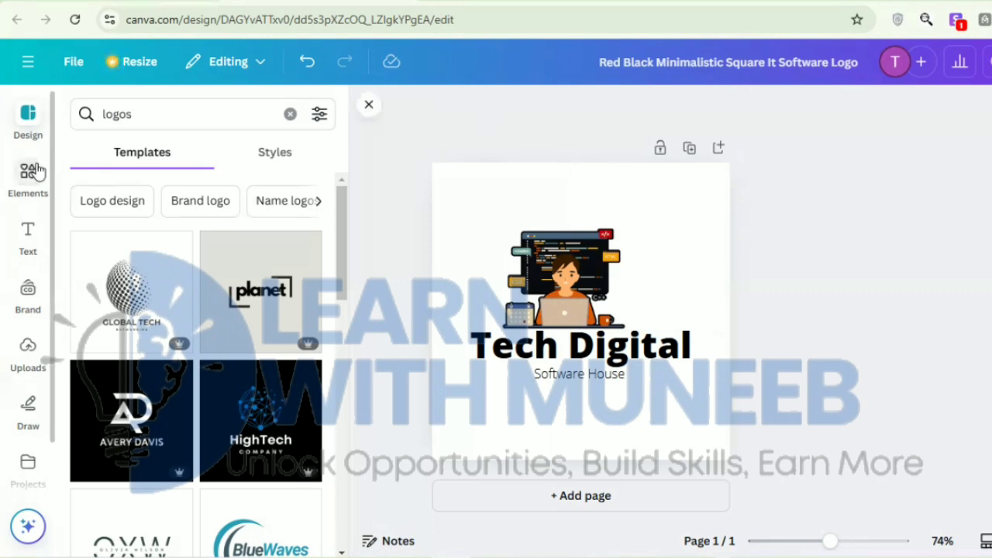
click(229, 117)
key(ctrl+a)
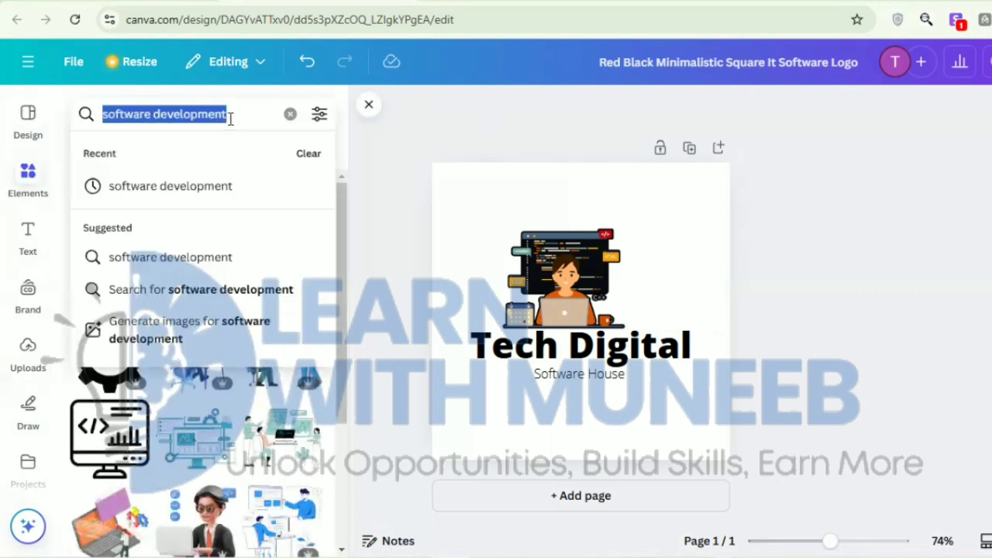
text(glow effect)
key(Return)
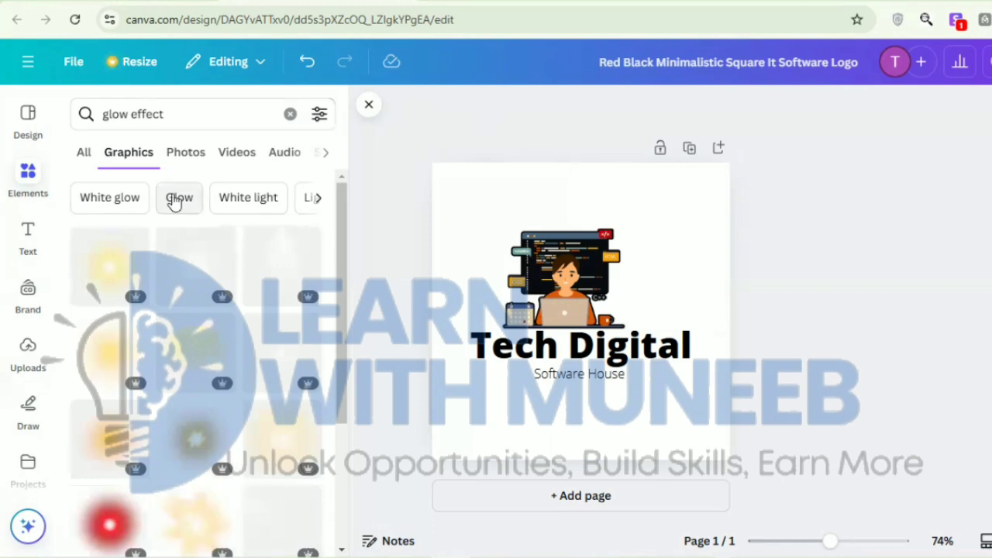
click(173, 198)
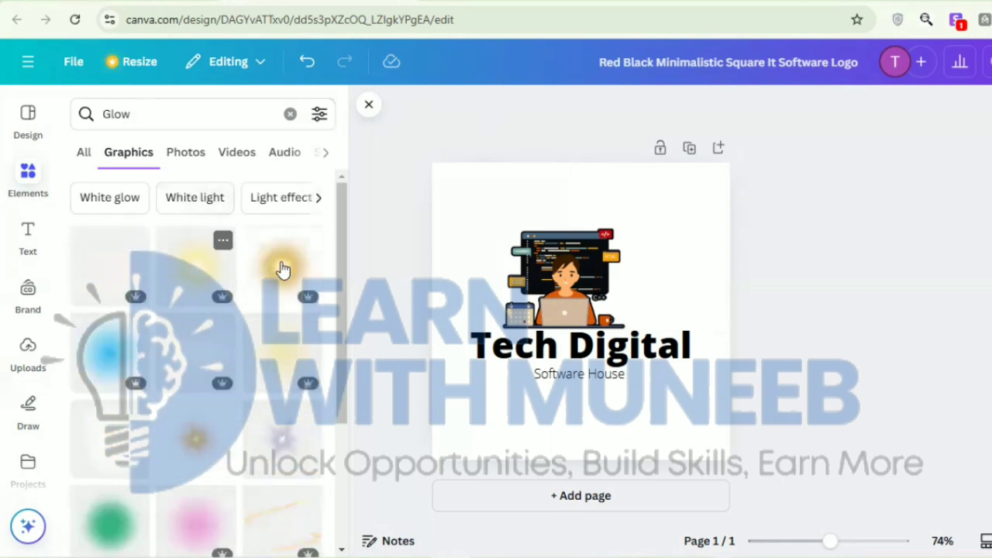
- Add the golden glow graphic behind the logo, enlarge it and centre it near the lower-right corner of the design
drag(290, 266, 643, 314)
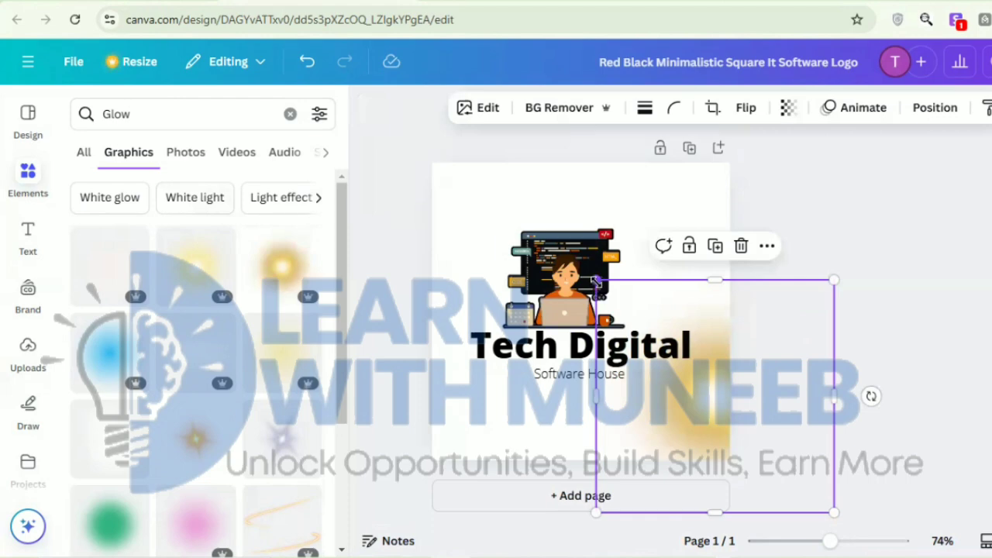
drag(595, 281, 411, 293)
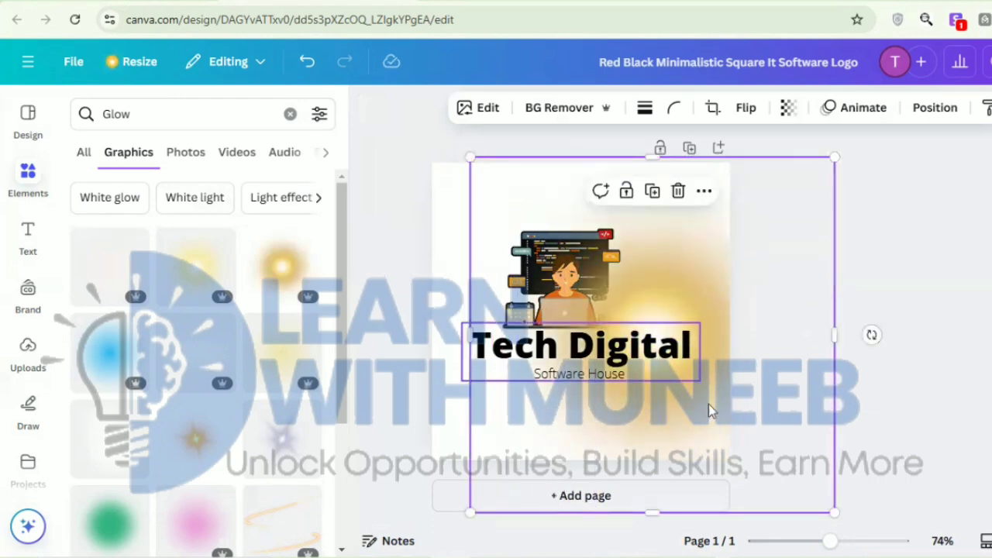
drag(708, 410, 635, 387)
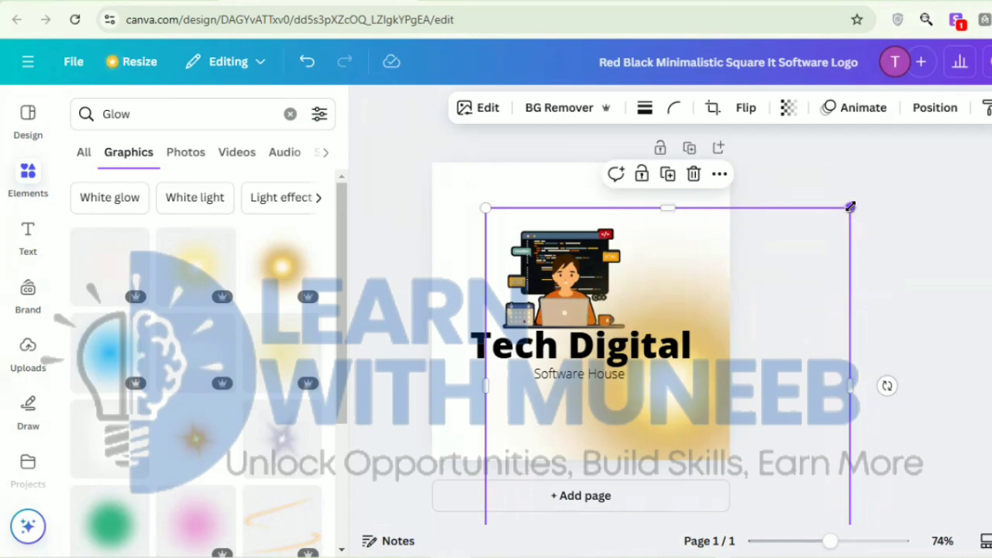
drag(850, 208, 919, 140)
drag(699, 355, 677, 390)
key(Escape)
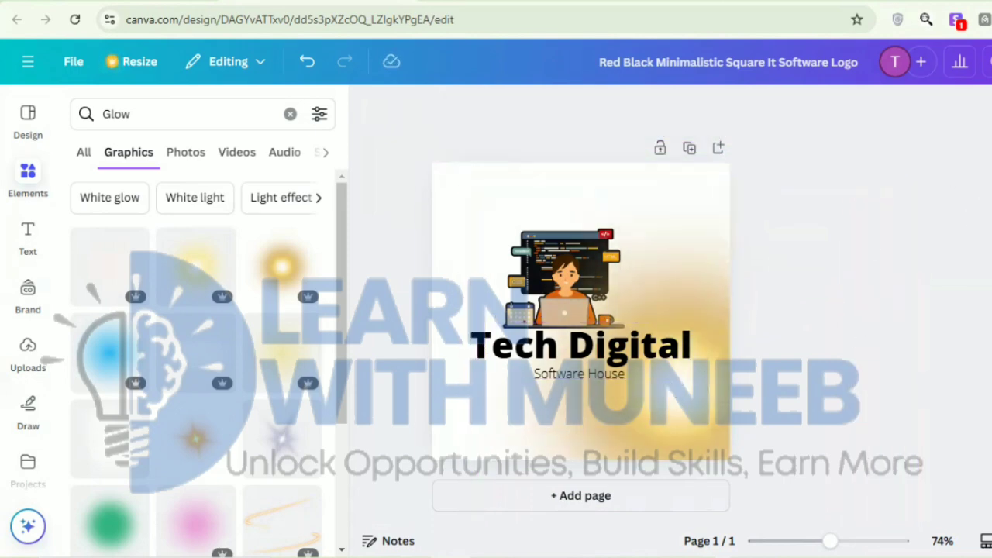
click(655, 409)
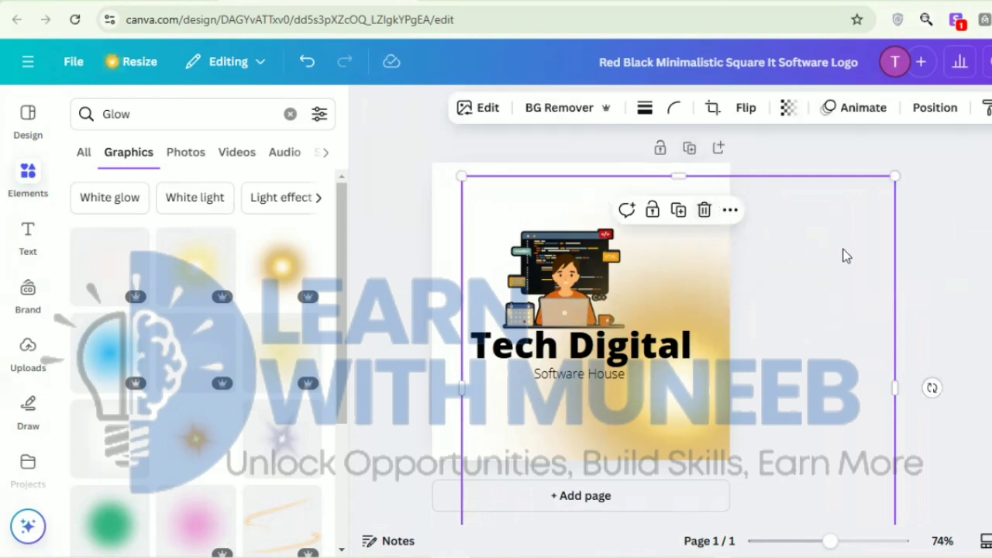
- Download the finished Tech Digital logo as a PNG at 500 × 500 px
click(973, 250)
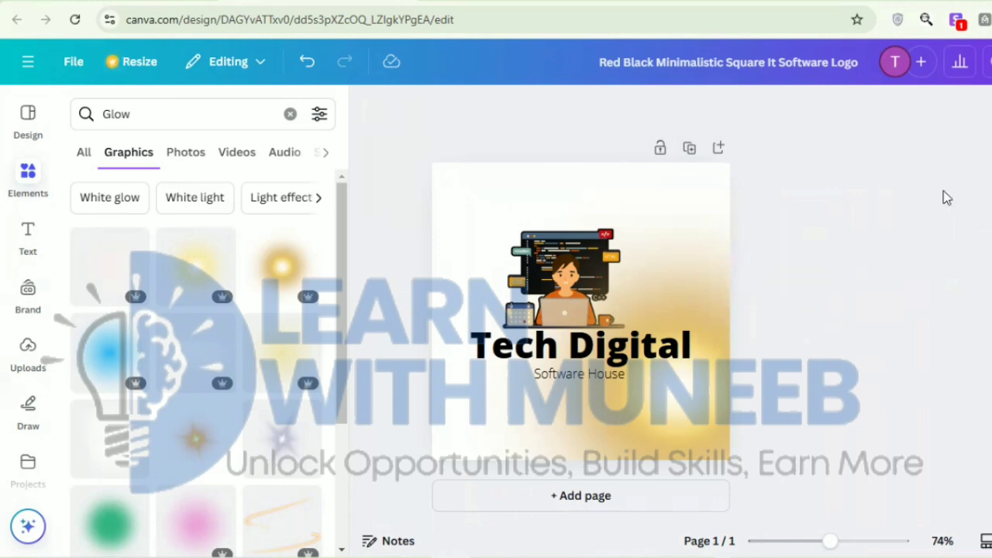
click(989, 61)
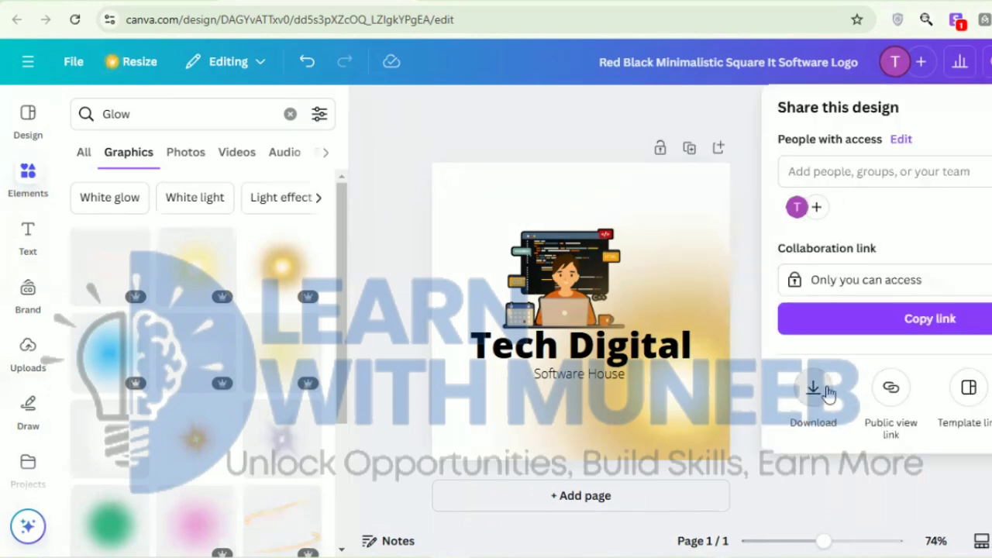
click(813, 388)
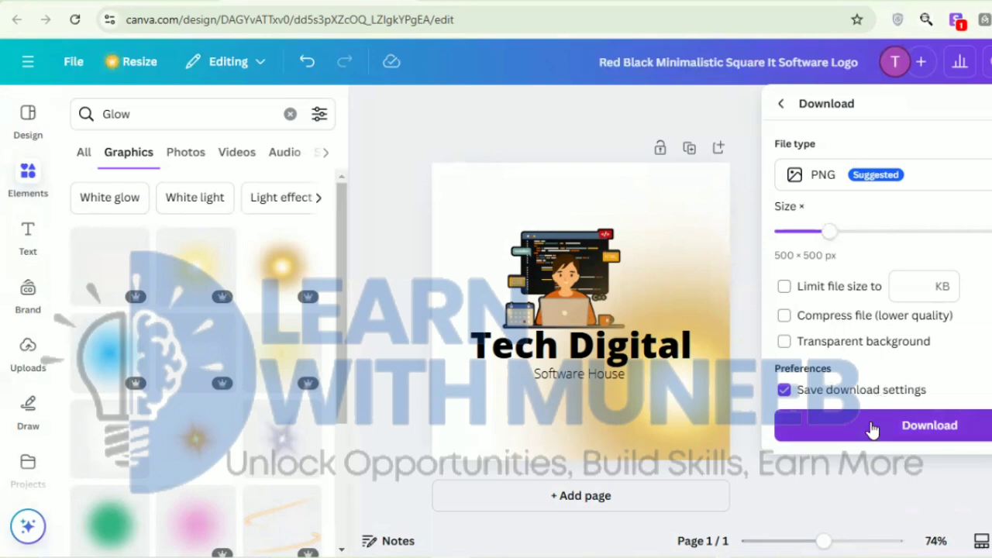
click(873, 429)
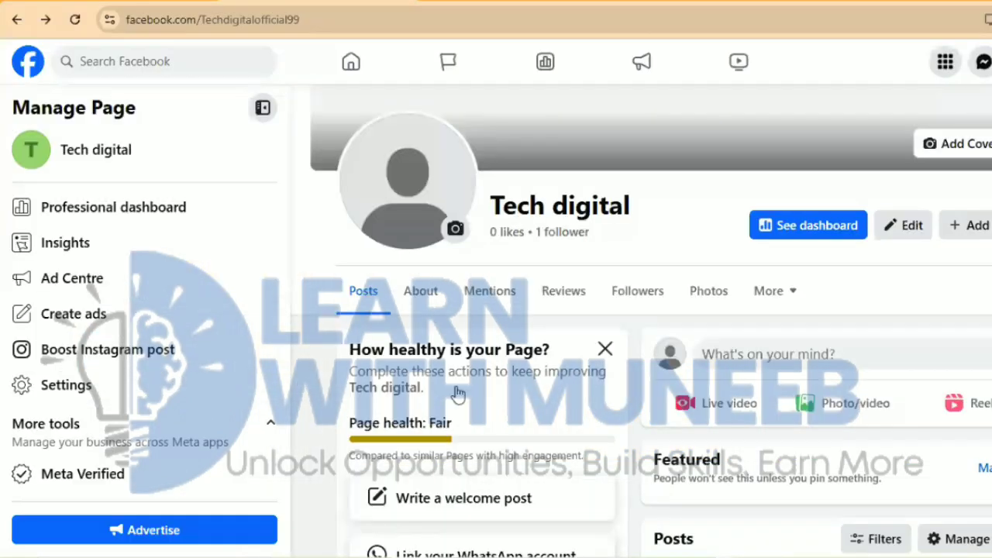
- Switch to the Tech digital Facebook Page and upload the downloaded Red Black Minimalistic Square It Software Logo image for its profile picture
click(455, 230)
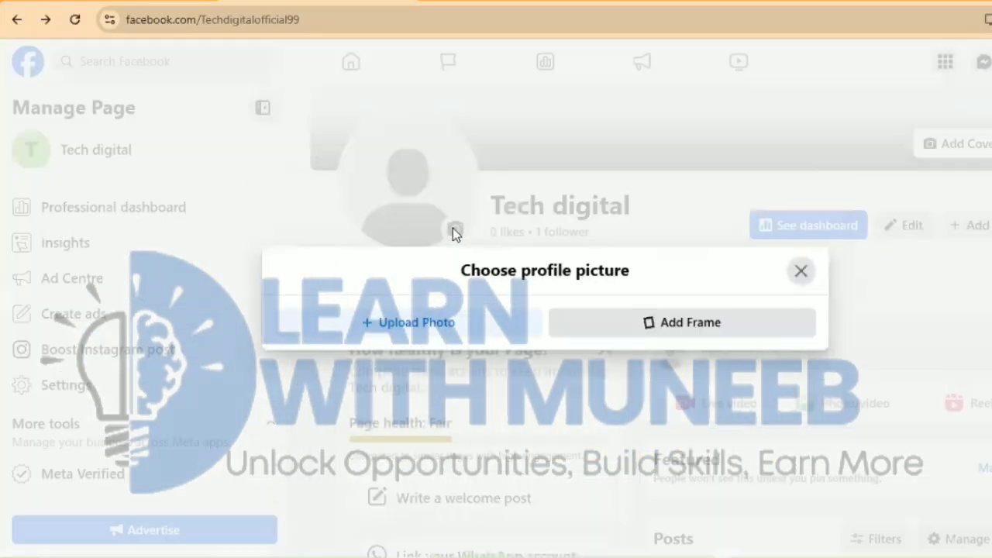
click(408, 326)
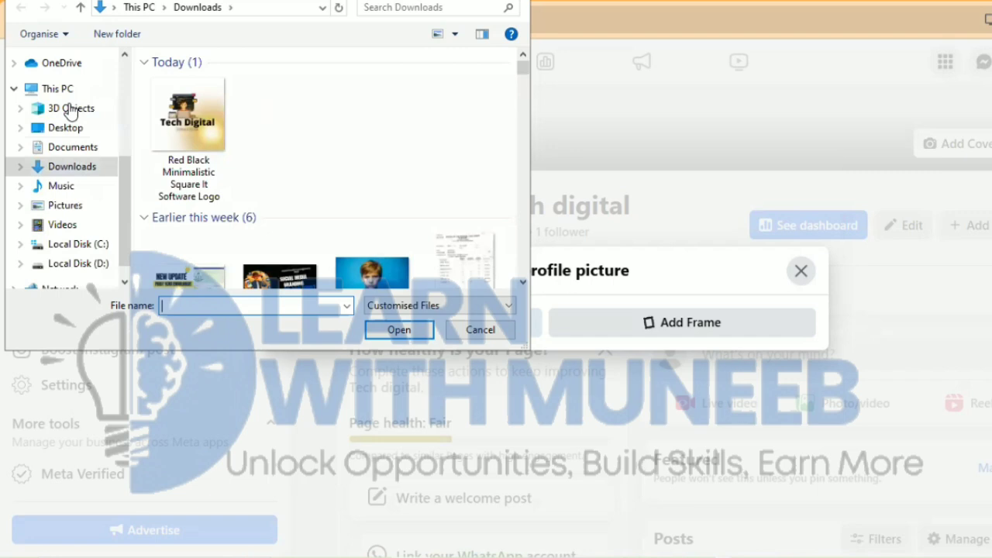
double_click(188, 122)
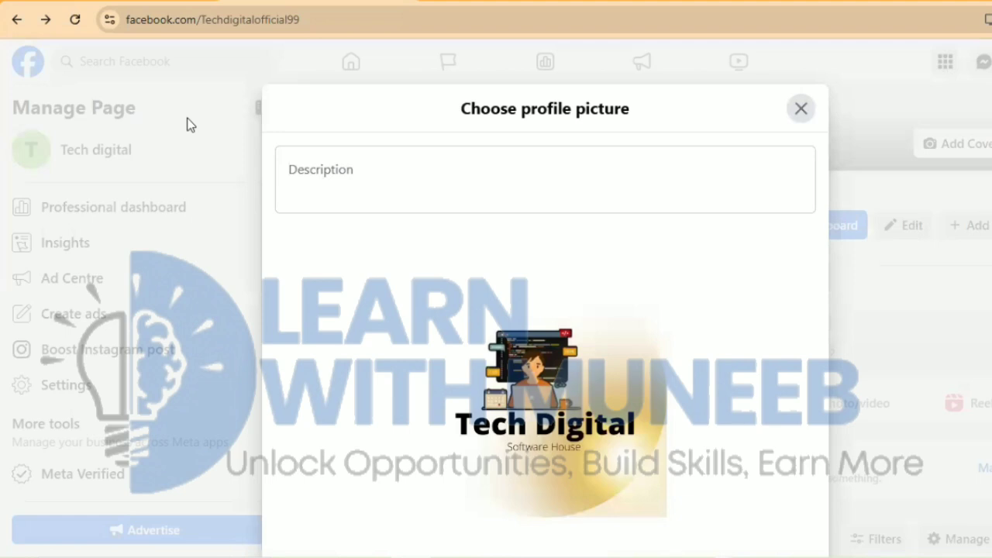
- Enlarge the logo slightly within the circular profile picture crop, shift it a little, and save the new profile picture
scroll(544, 349, down, 2)
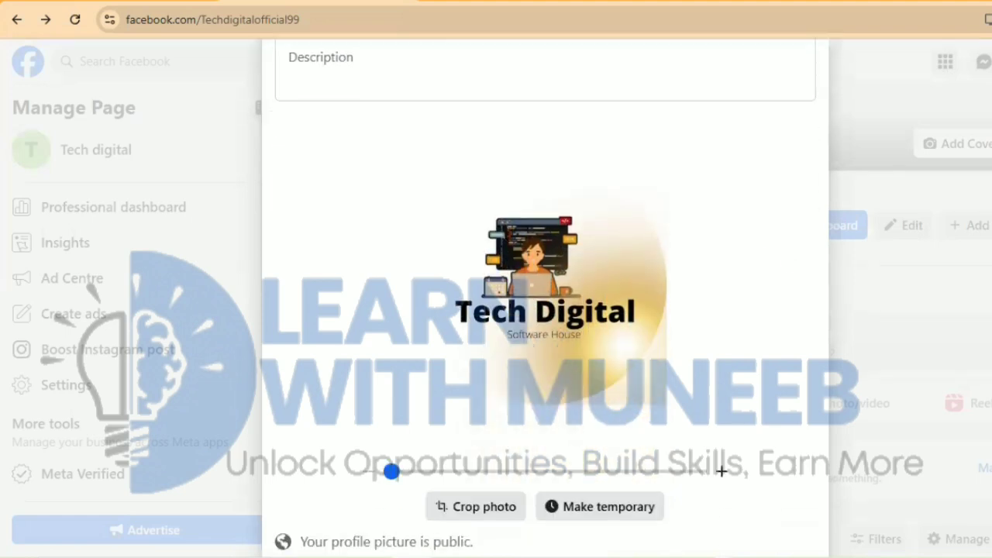
drag(393, 459, 426, 456)
mouse_move(545, 300)
mouse_down()
mouse_move(515, 288)
mouse_move(540, 298)
mouse_up()
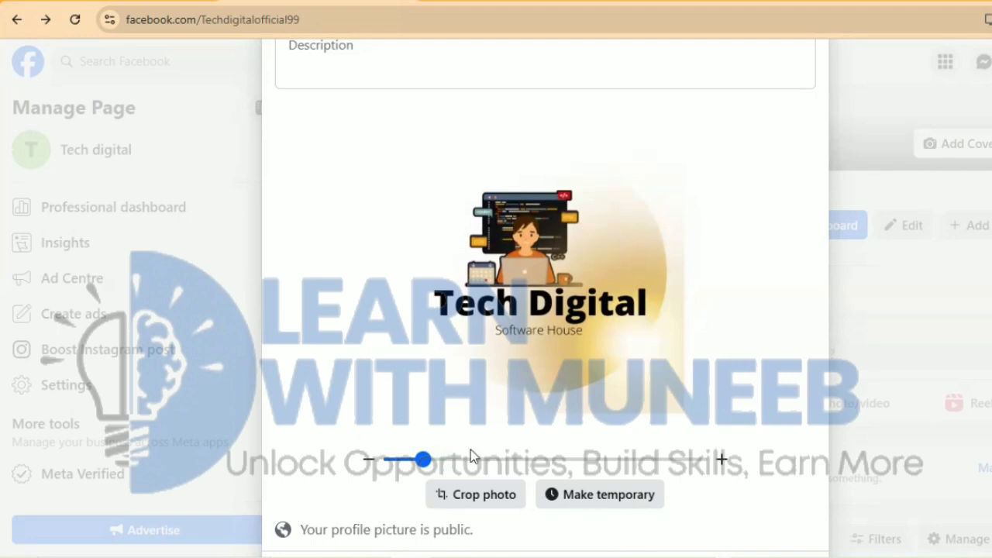
mouse_move(422, 460)
mouse_down()
mouse_move(442, 460)
mouse_move(425, 462)
mouse_up()
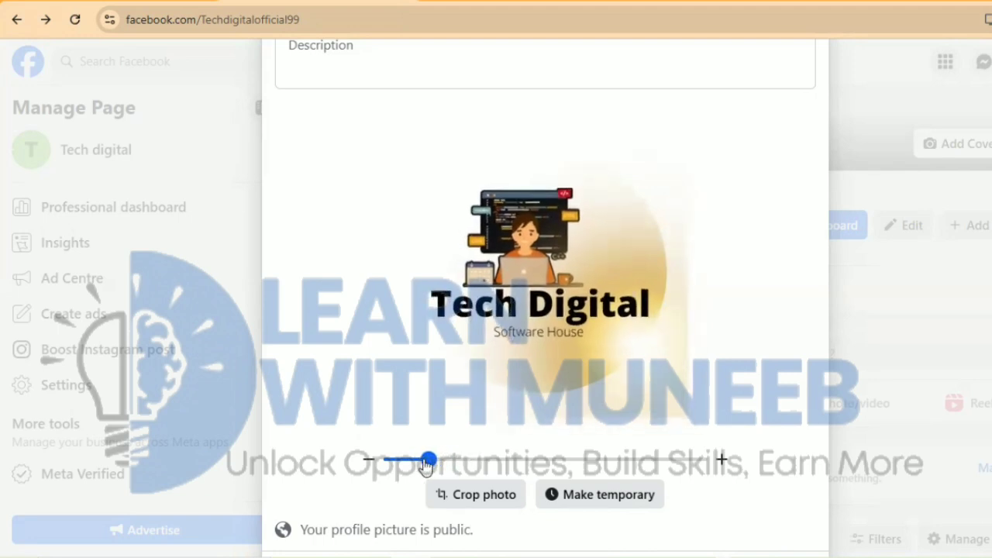
scroll(425, 462, down, 2)
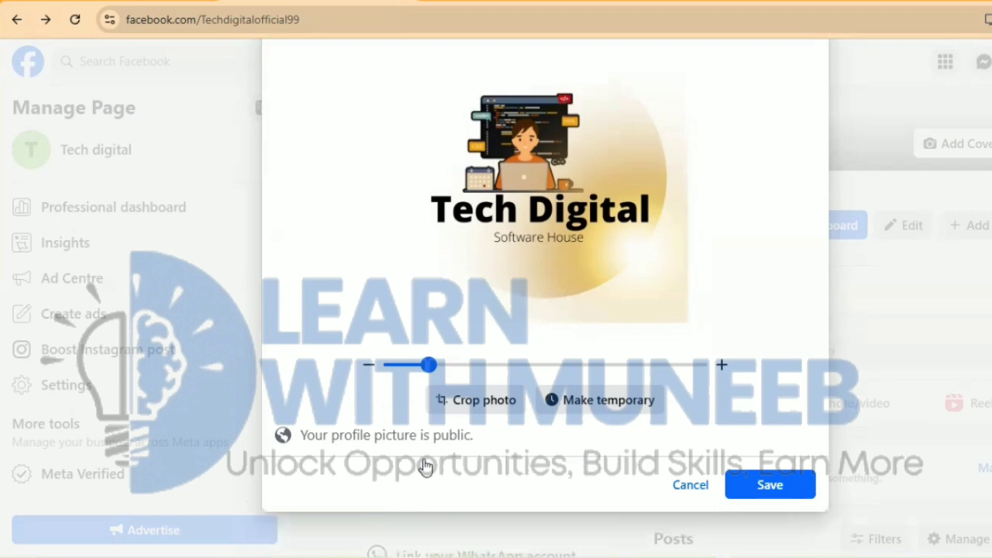
key(Return)
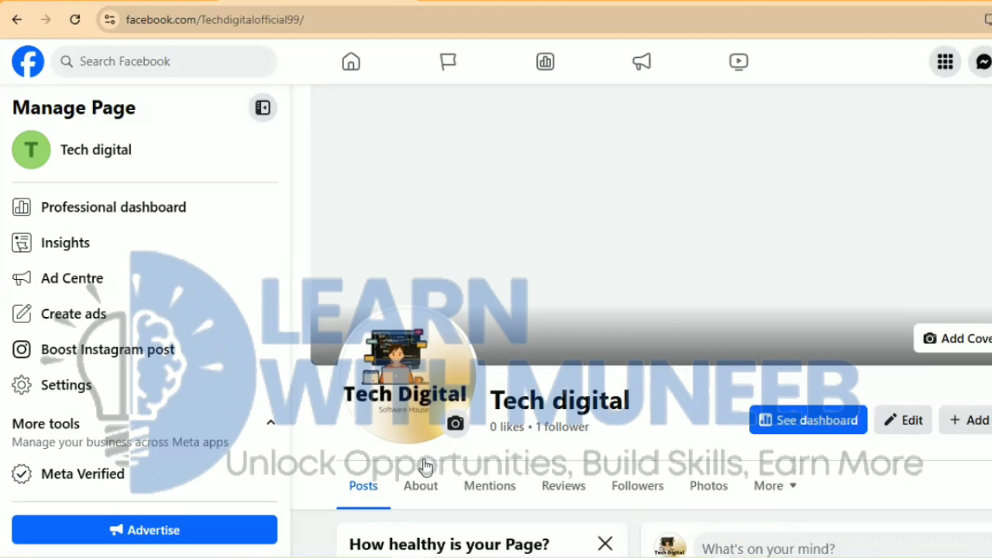
scroll(425, 465, down, 5)
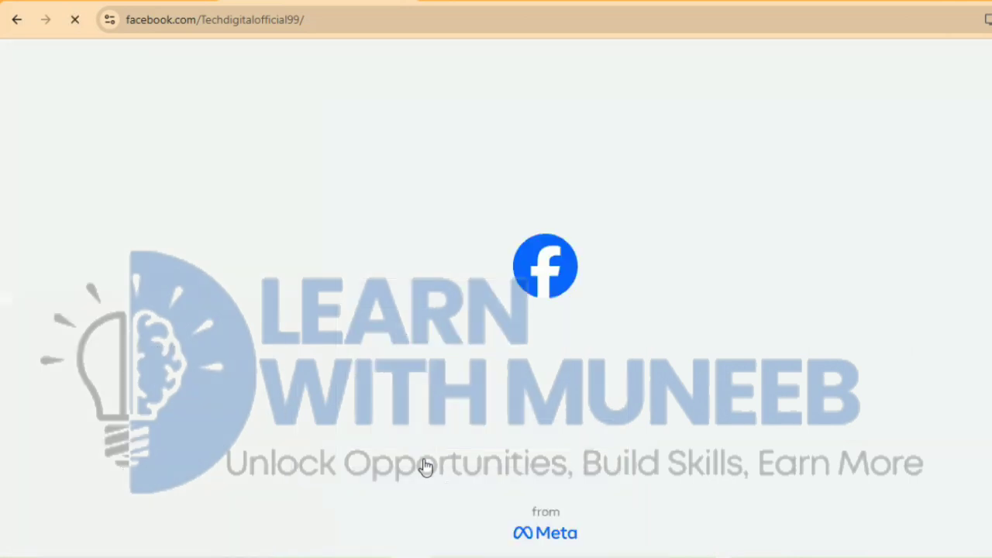
scroll(425, 465, down, 5)
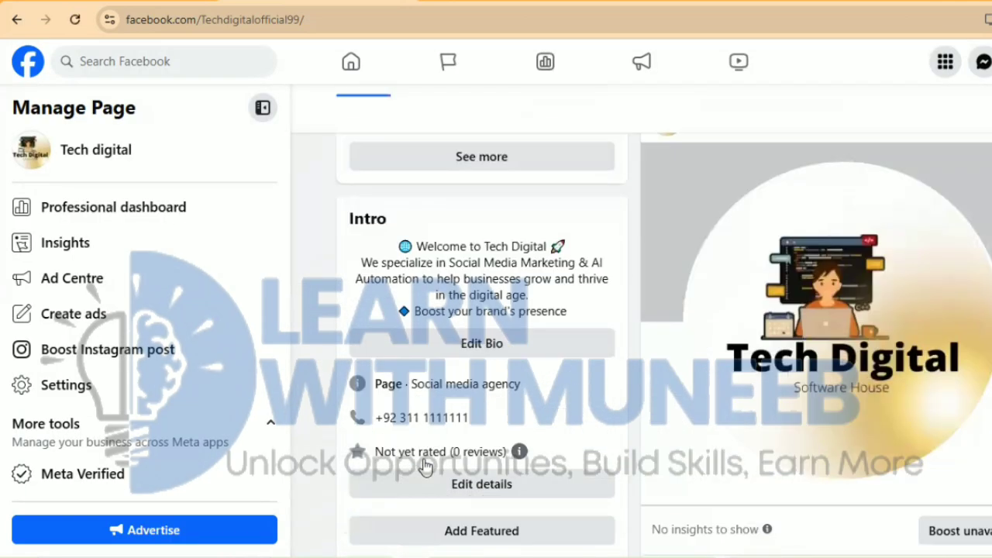
scroll(424, 465, up, 2)
scroll(424, 465, up, 5)
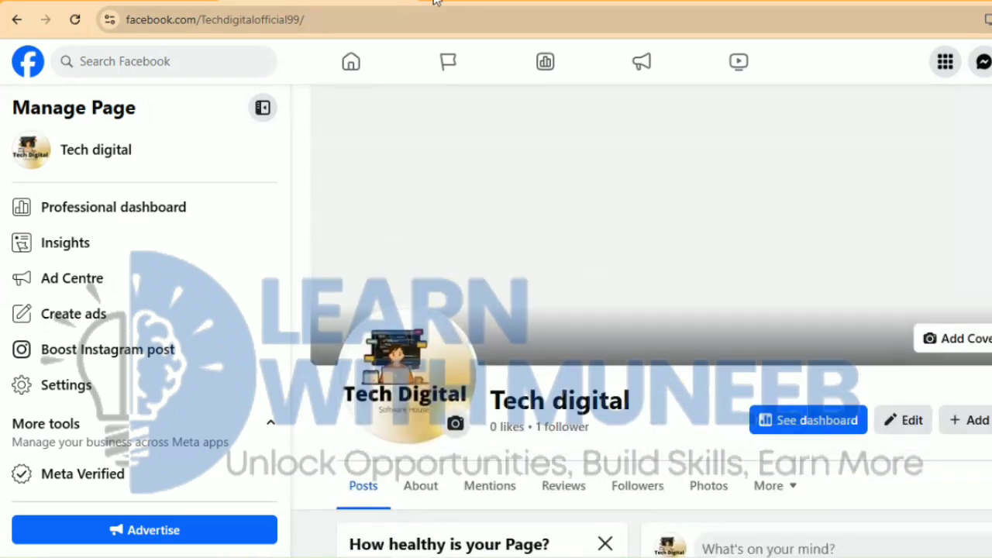
- Search the web in a new tab for Facebook cover dimensions and look through the results for the cover photo size
click(434, 1)
text(a)
key(BackSpace)
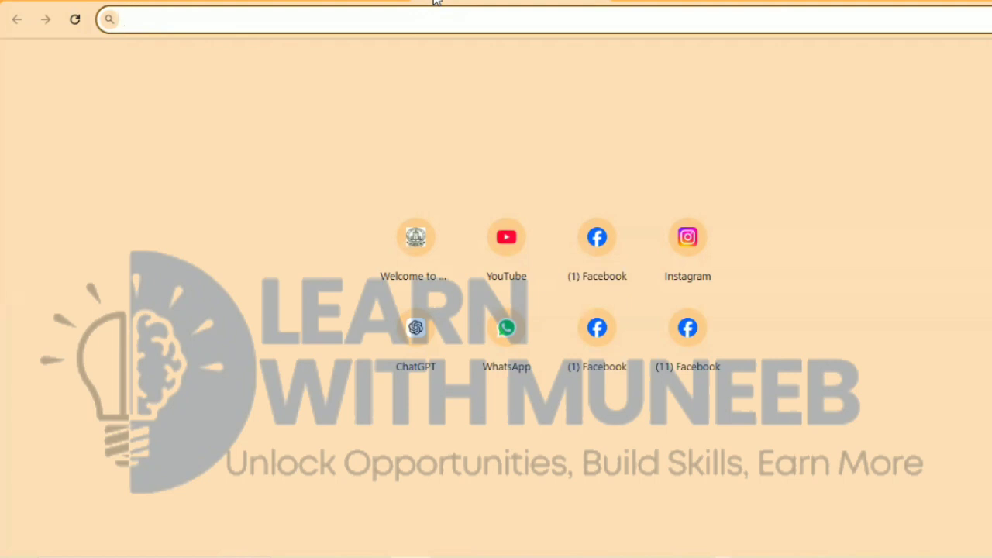
text(faccebook co)
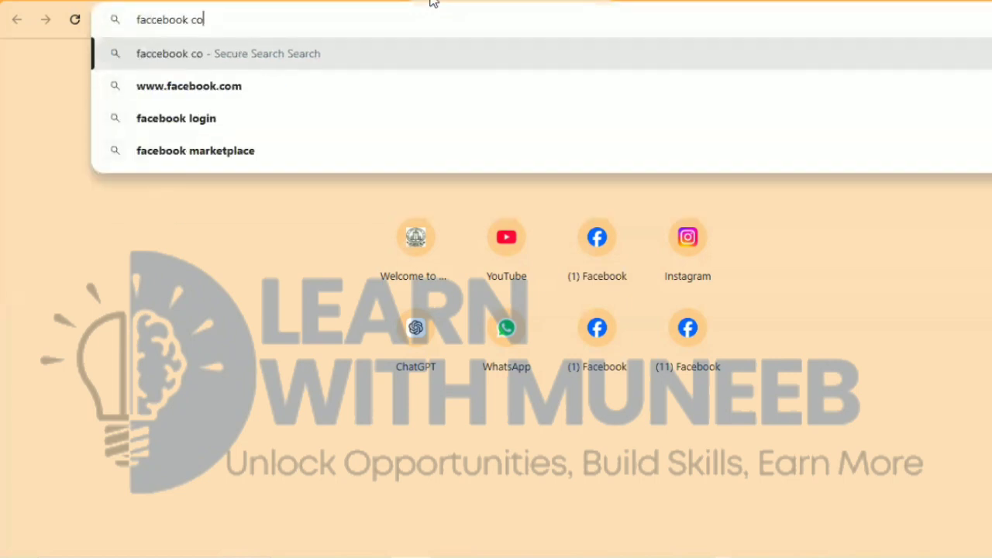
text(ver)
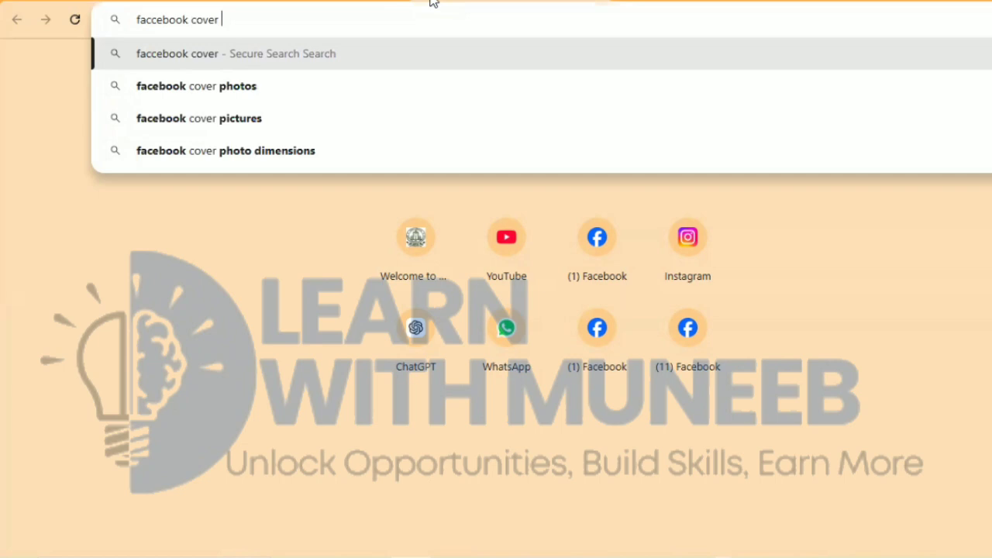
text( dimension)
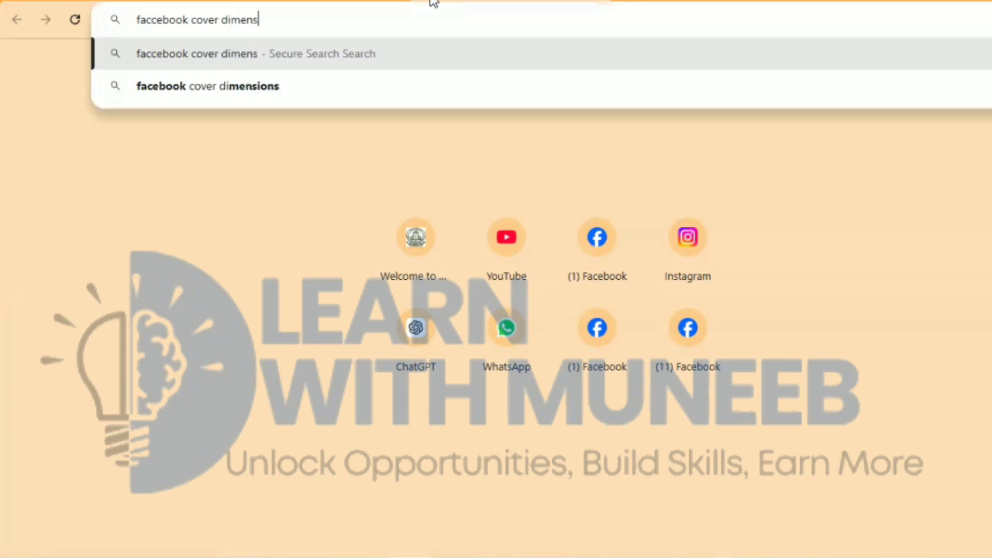
text(s)
key(Return)
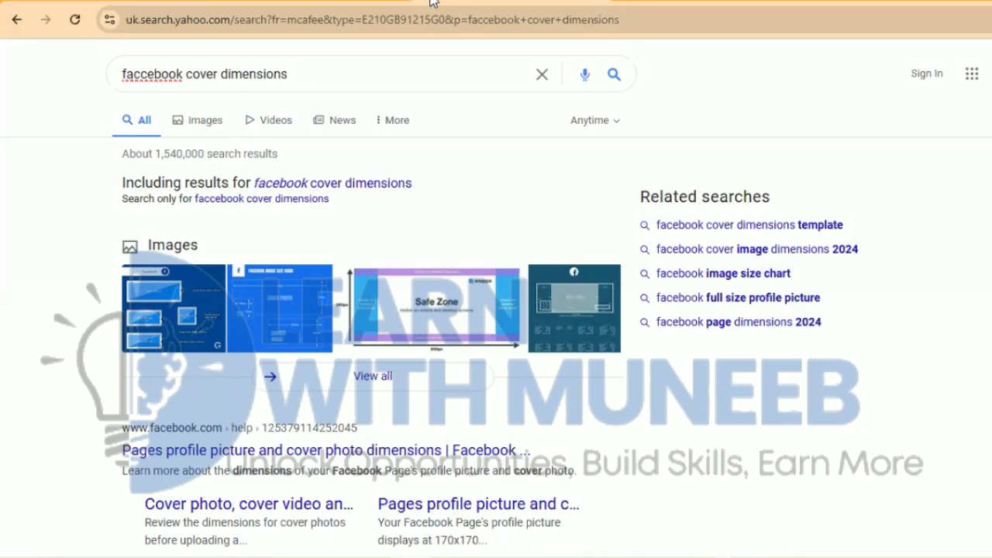
scroll(432, 2, down, 13)
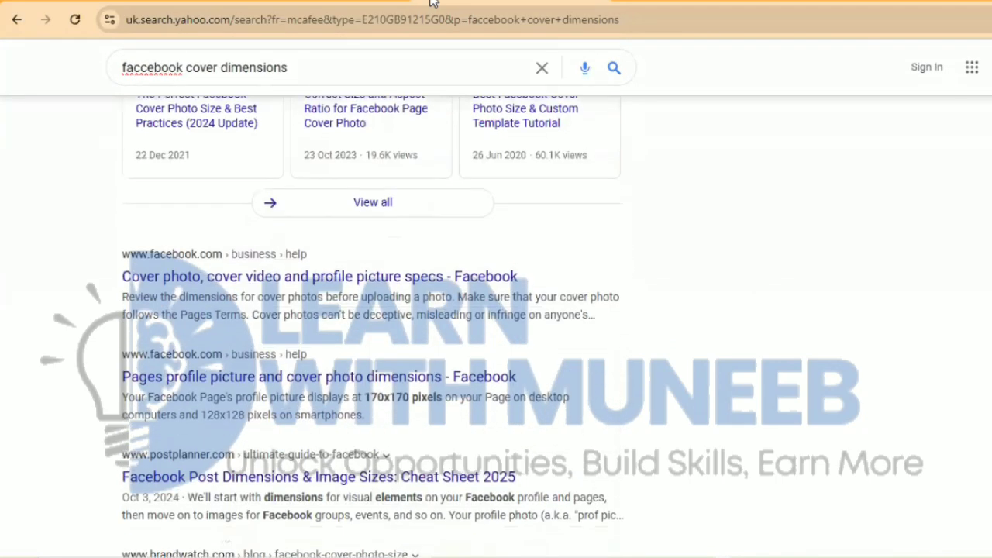
scroll(432, 2, up, 12)
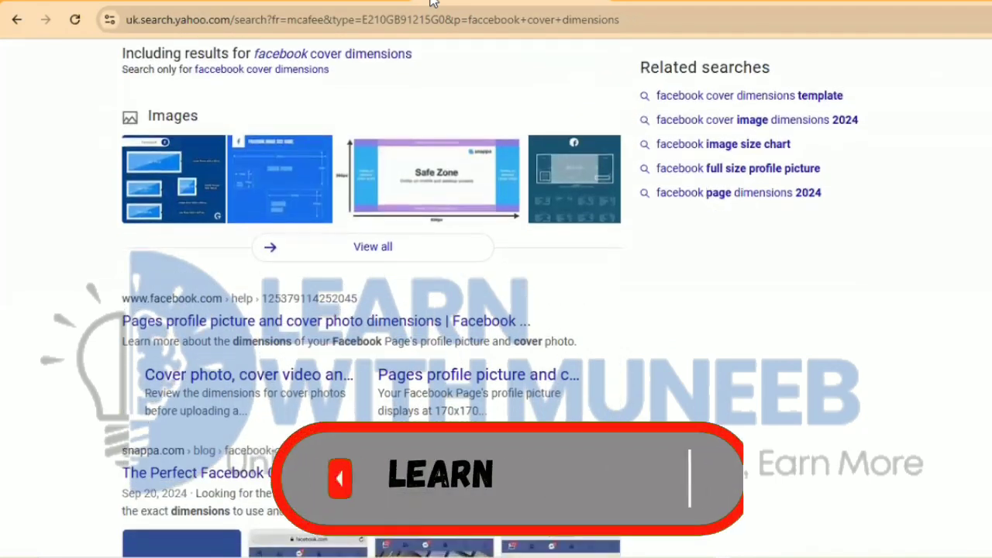
scroll(431, 2, up, 2)
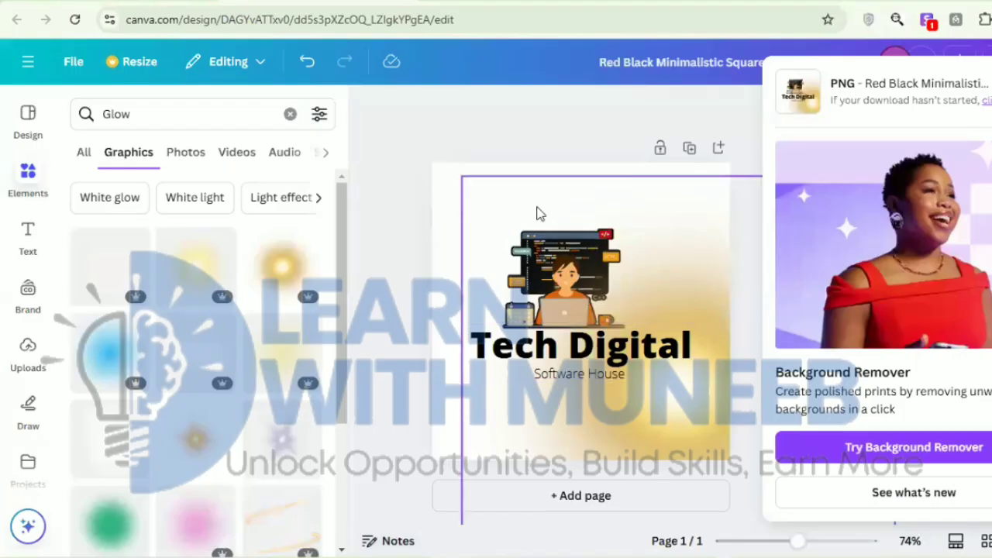
- Switch to the Canva home page and create a blank custom-size design 851 px wide and 315 px high
click(303, 19)
text(canva.com)
key(Return)
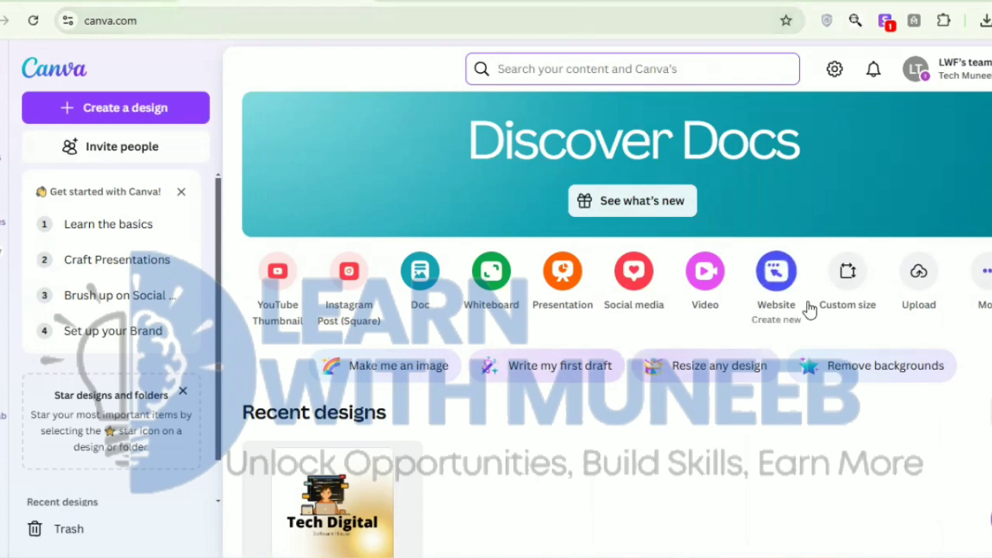
click(848, 282)
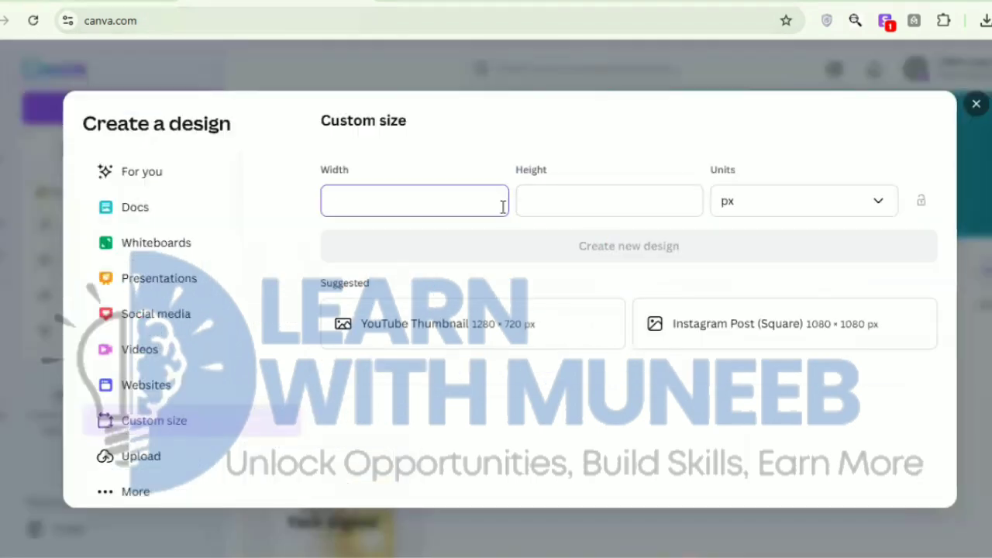
text(851)
key(Tab)
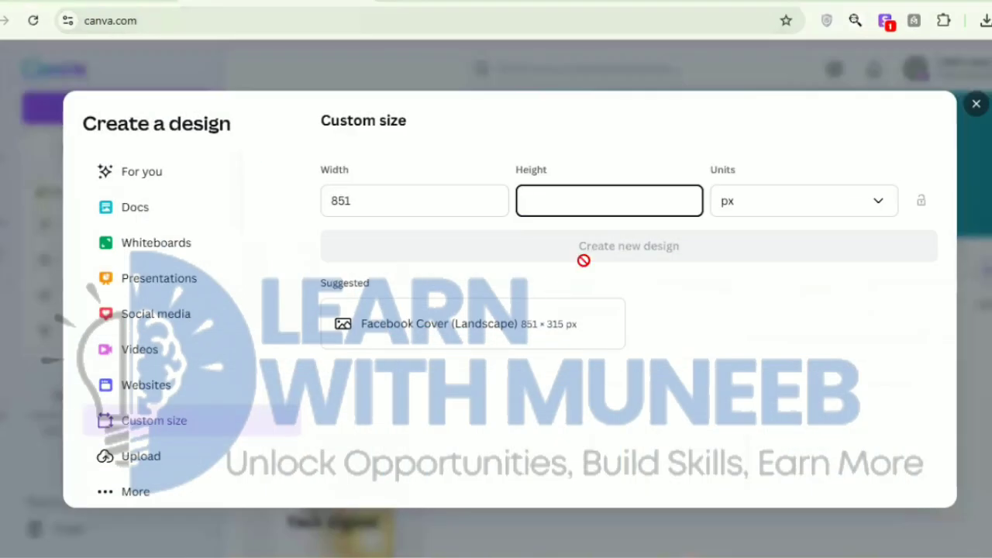
text(315)
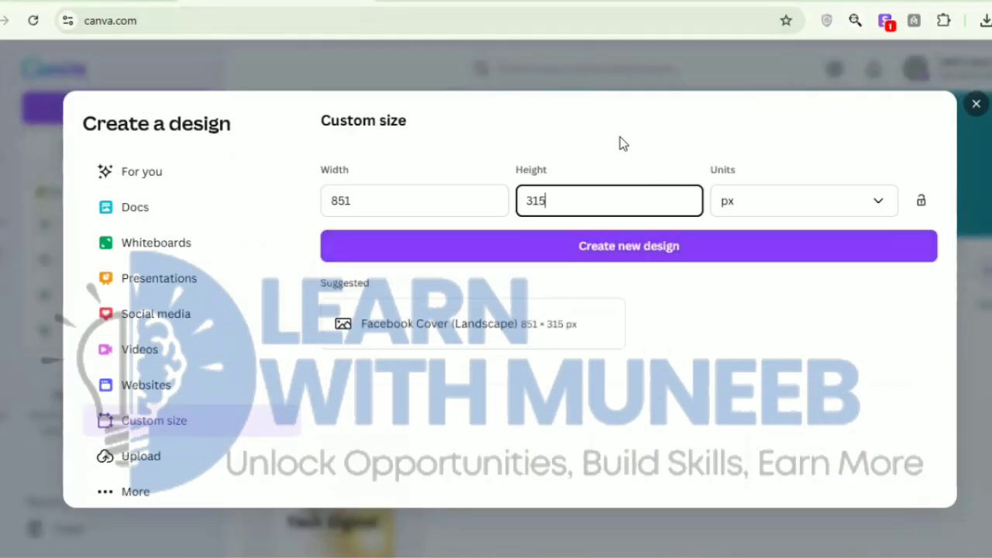
click(613, 244)
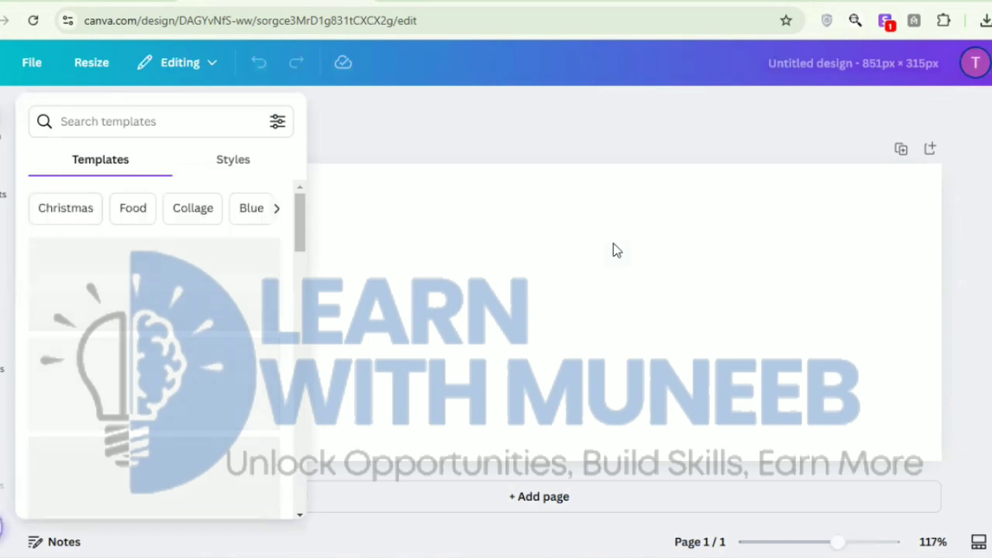
- Search the templates for "Facebook Covers" and browse the cover designs
click(98, 122)
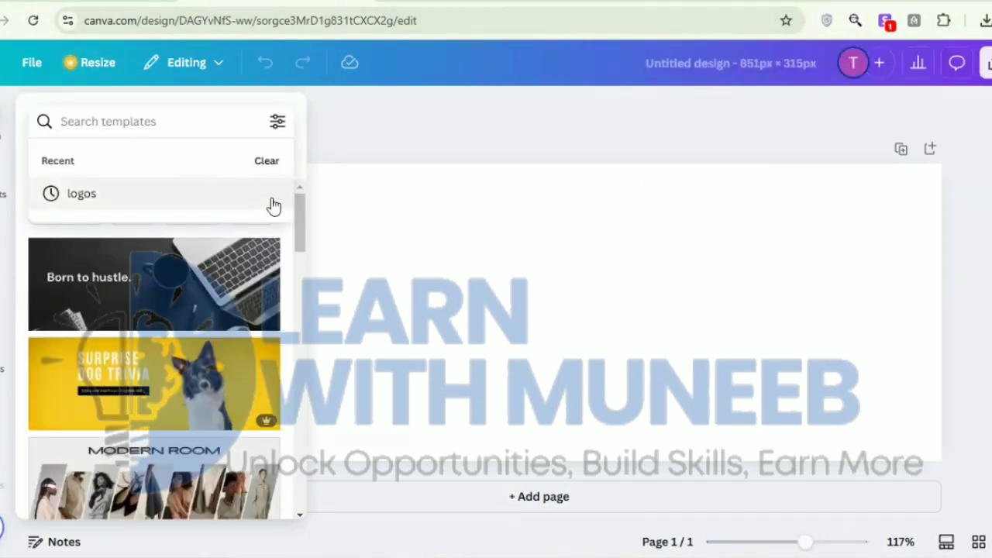
text(facebook)
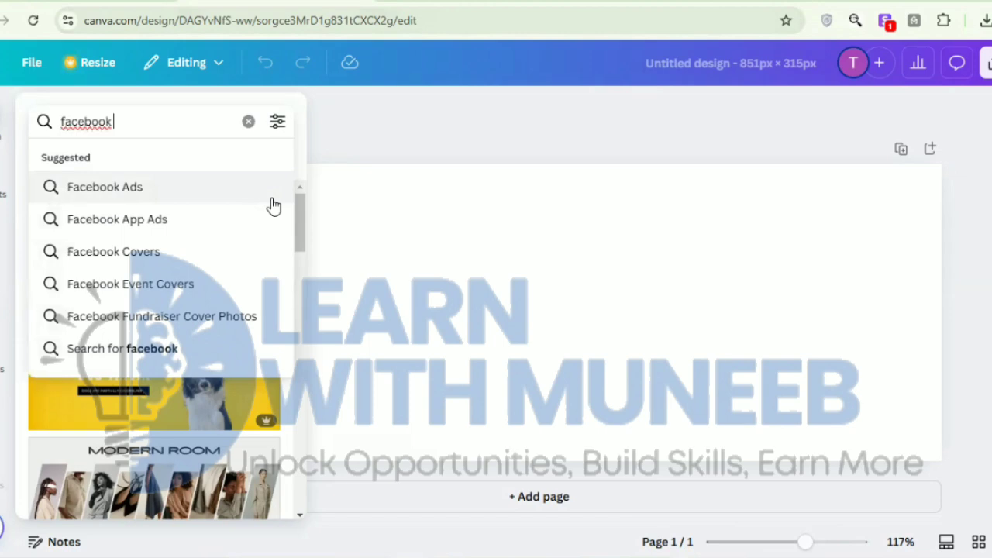
key(Down)
key(Down)
key(Down)
key(Return)
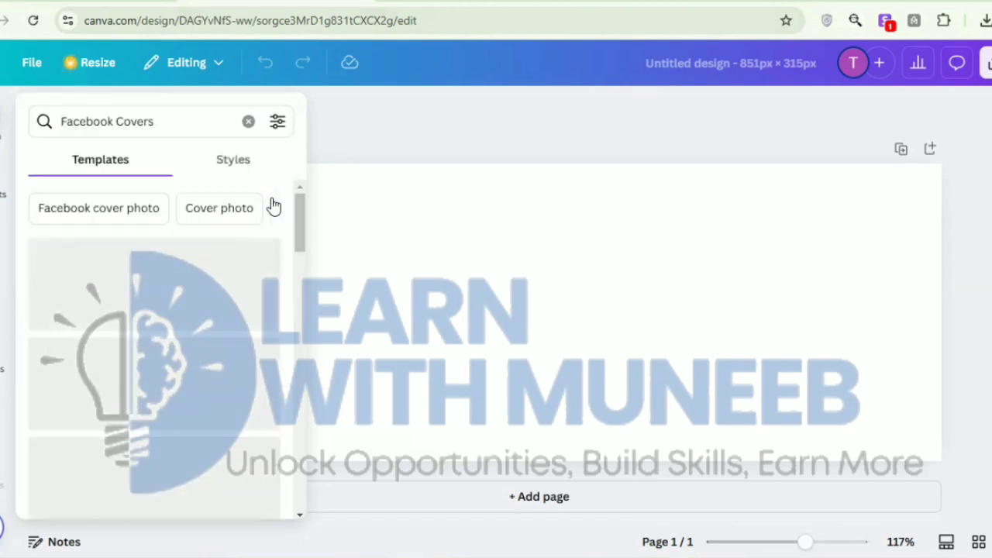
scroll(272, 206, down, 10)
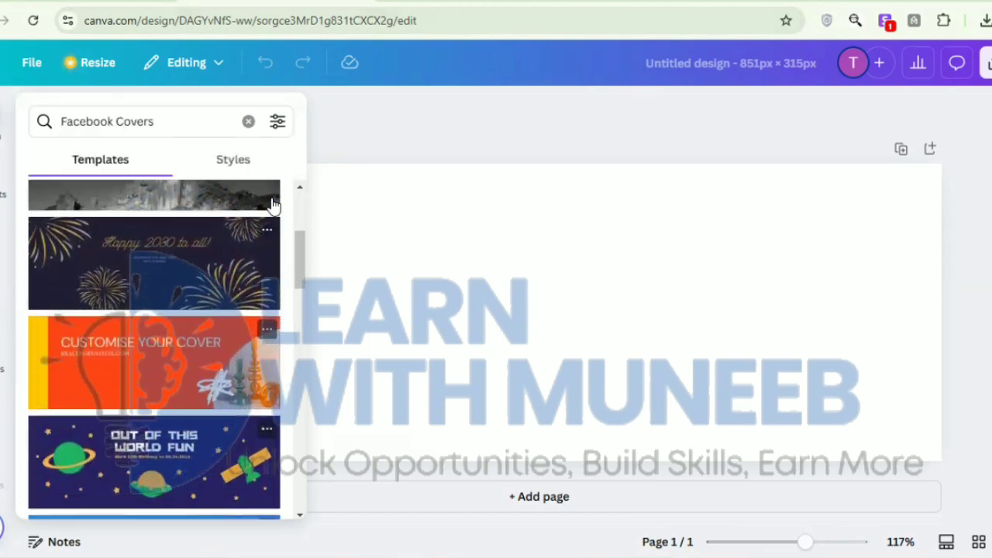
scroll(272, 206, down, 5)
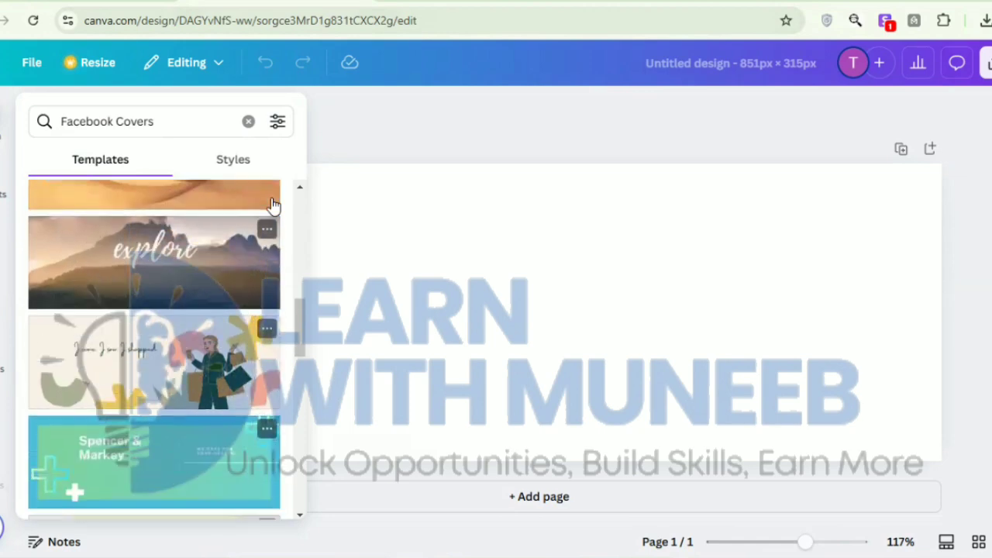
- Search the templates for "Facebook Covers software" and apply the black "Technology Channel" cover with chrome shapes to the page
click(153, 121)
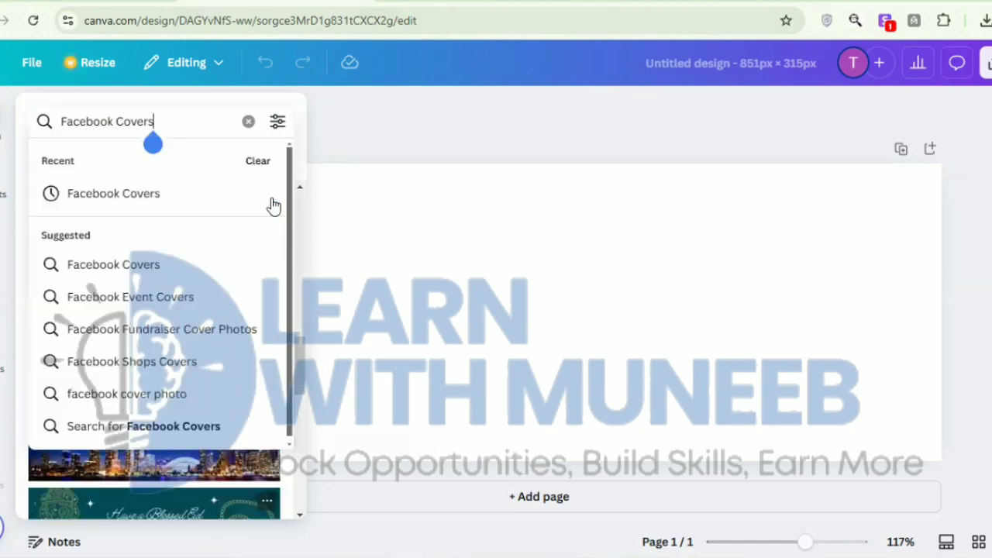
text(software)
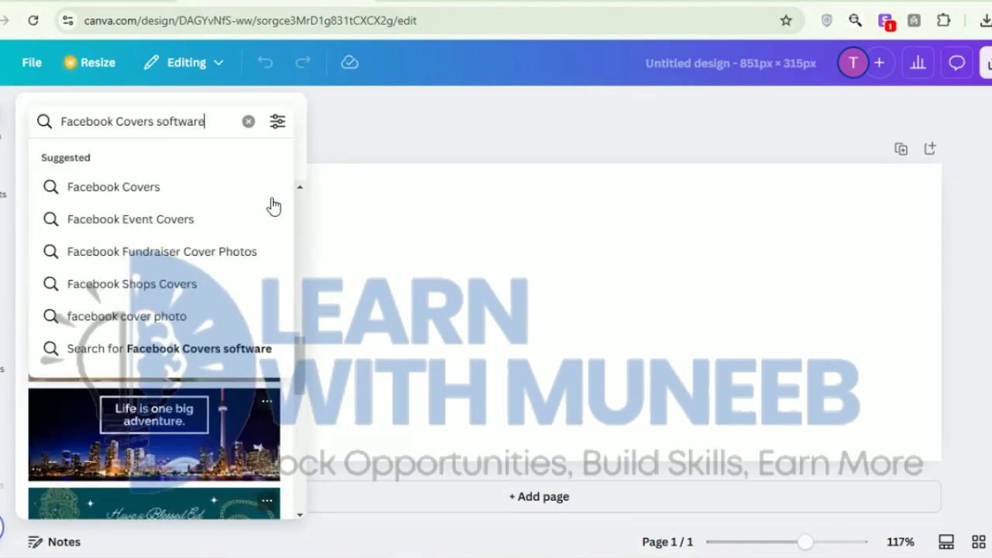
key(Return)
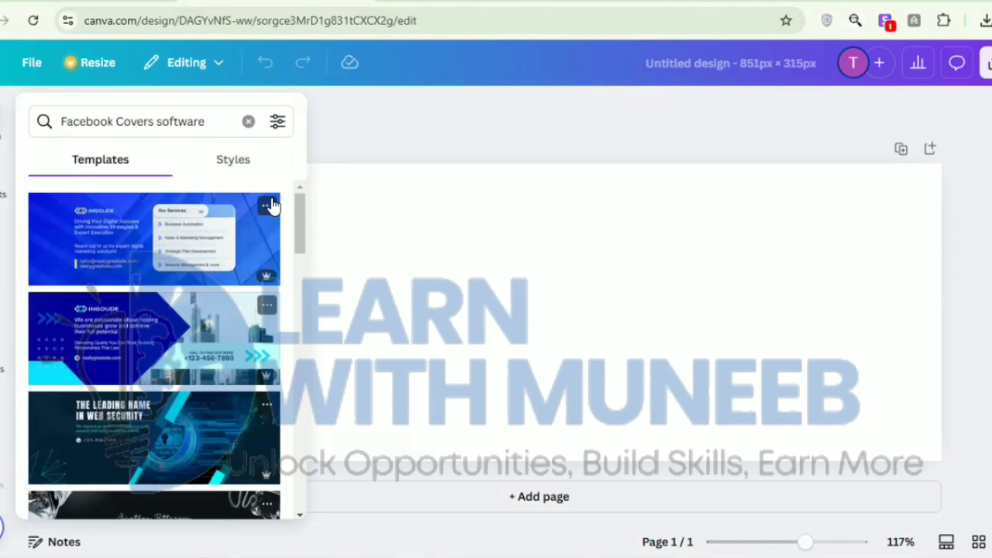
scroll(271, 205, down, 5)
click(272, 206)
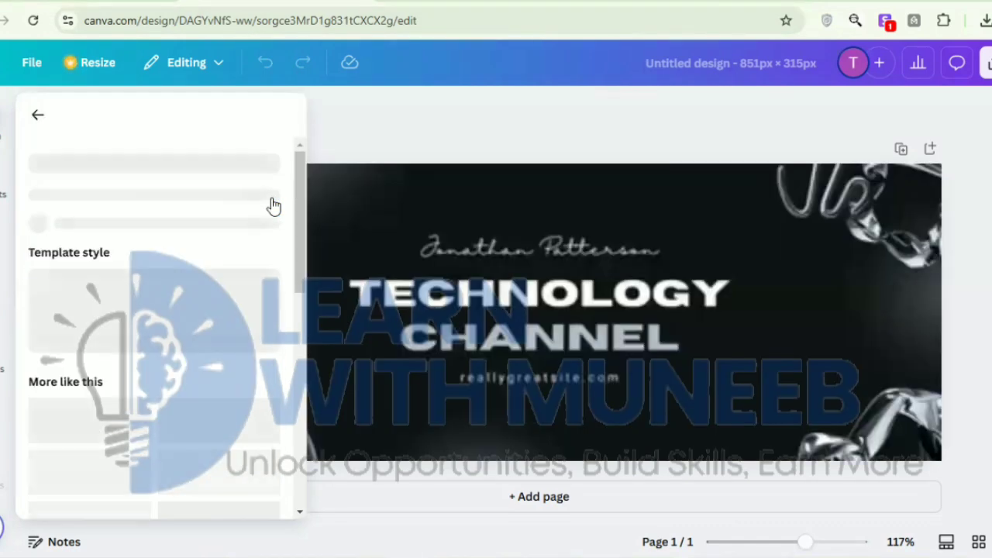
- Replace the handwritten name line above the heading with "learn with muneeb"
click(608, 227)
double_click(607, 248)
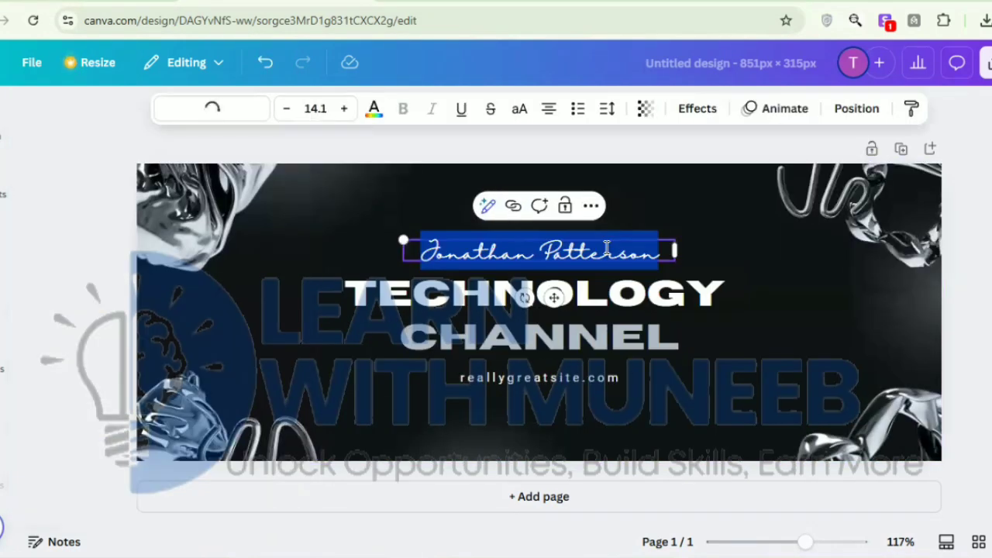
text(le)
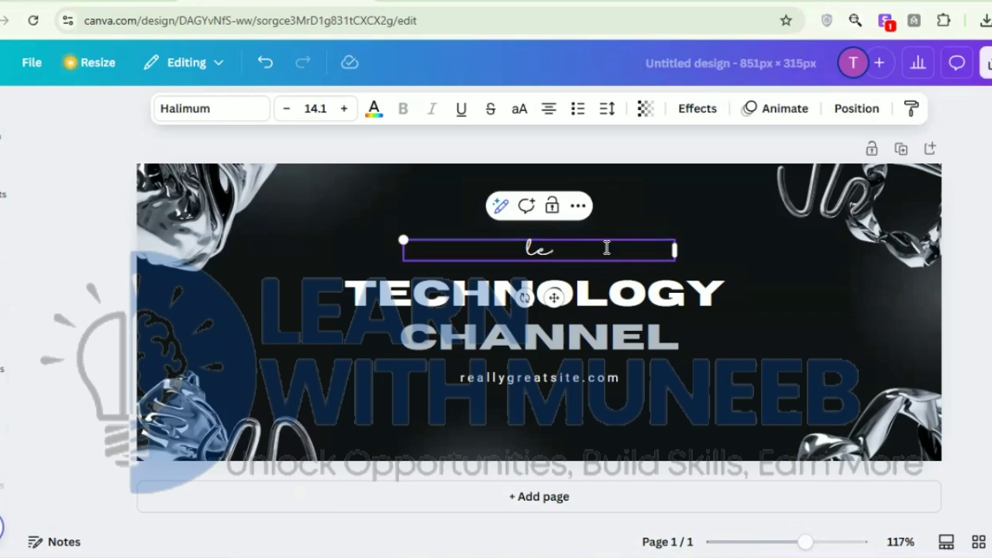
text(arn with)
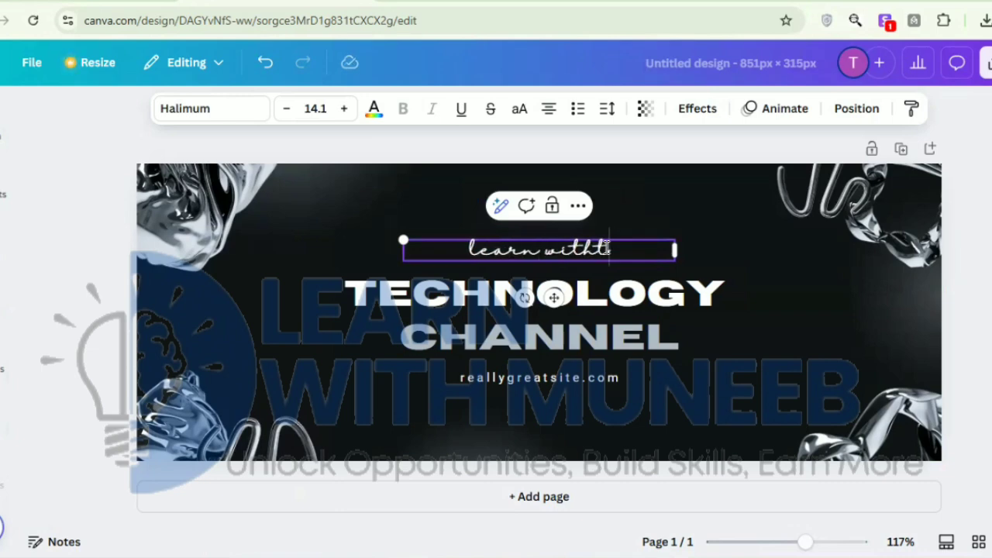
text( muneeb)
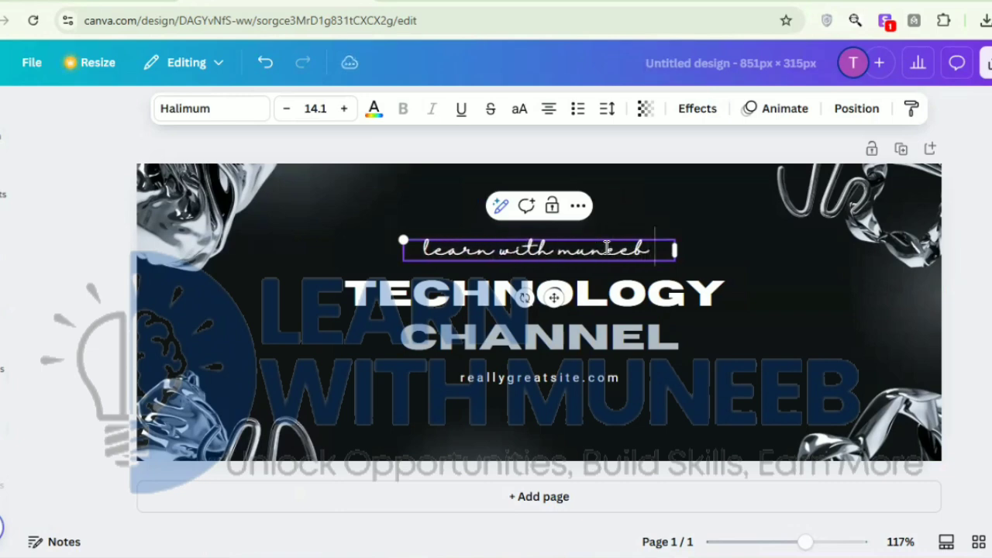
- Change the two heading lines of the cover to "TECH" and "DIGITAL"
double_click(580, 299)
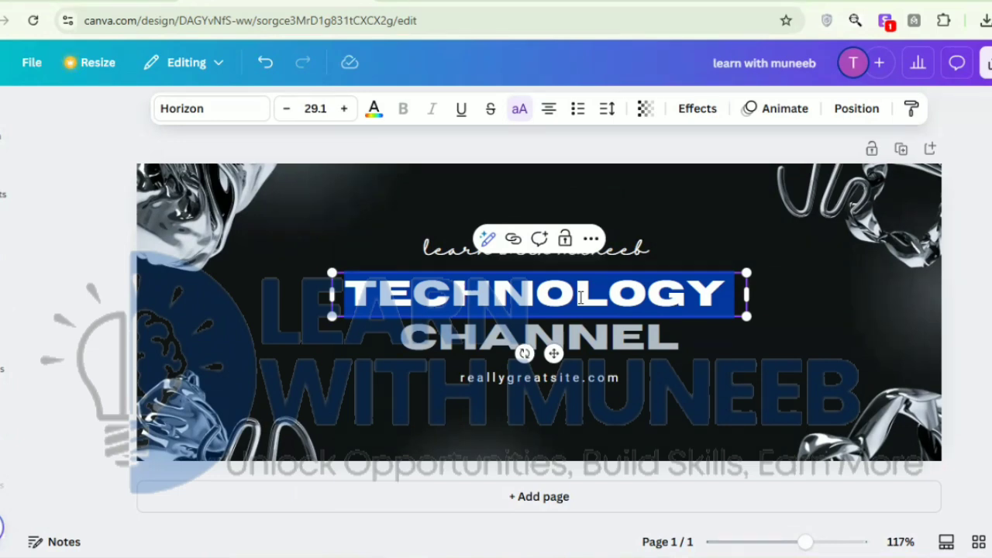
text(TECH)
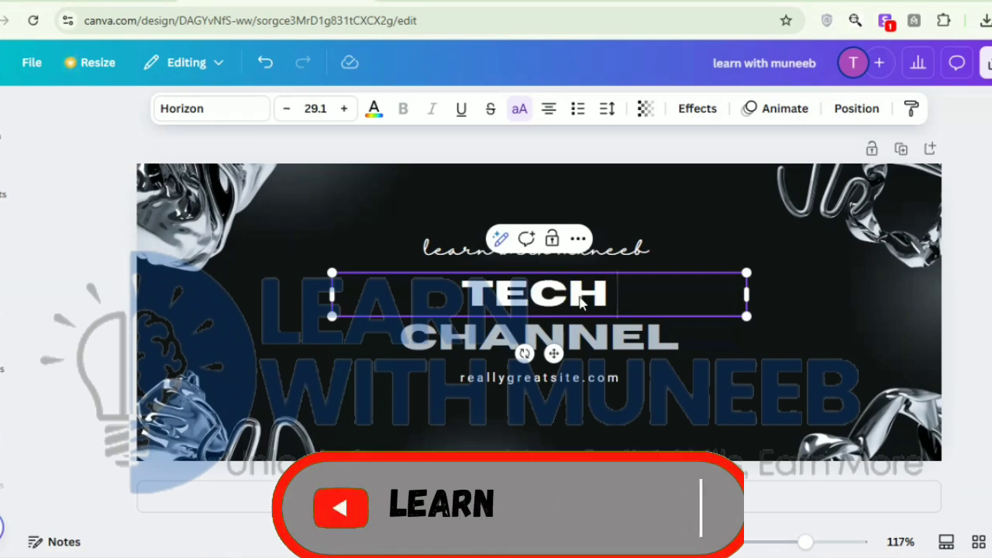
double_click(580, 335)
text(DIGITAL)
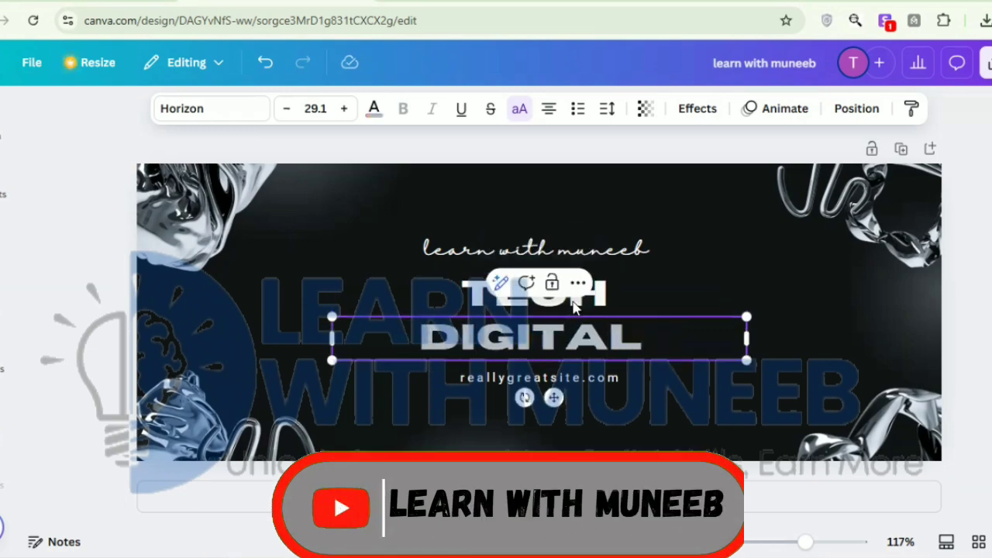
- Replace the placeholder website address below the heading with "techdigital.com"
click(581, 379)
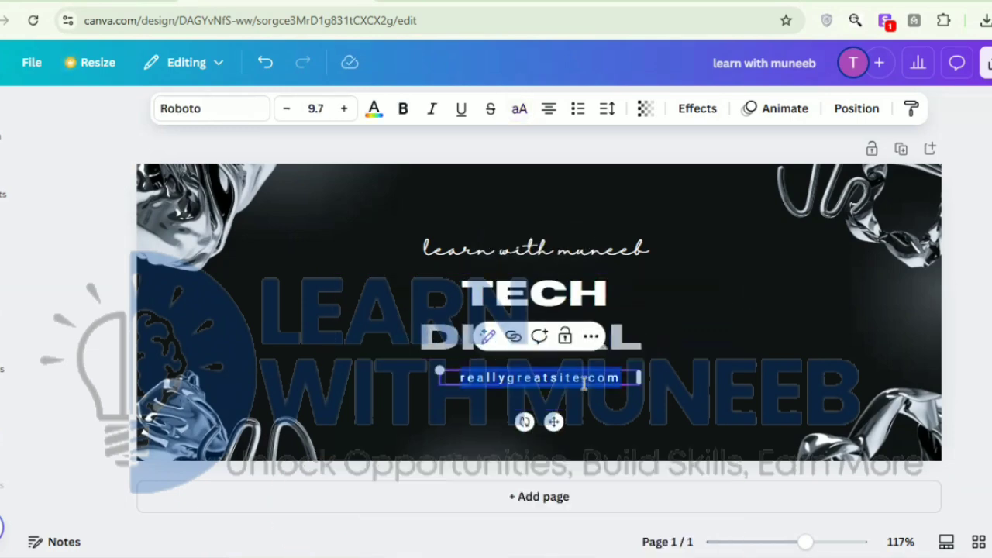
text(techdgit)
key(BackSpace)
key(BackSpace)
key(BackSpace)
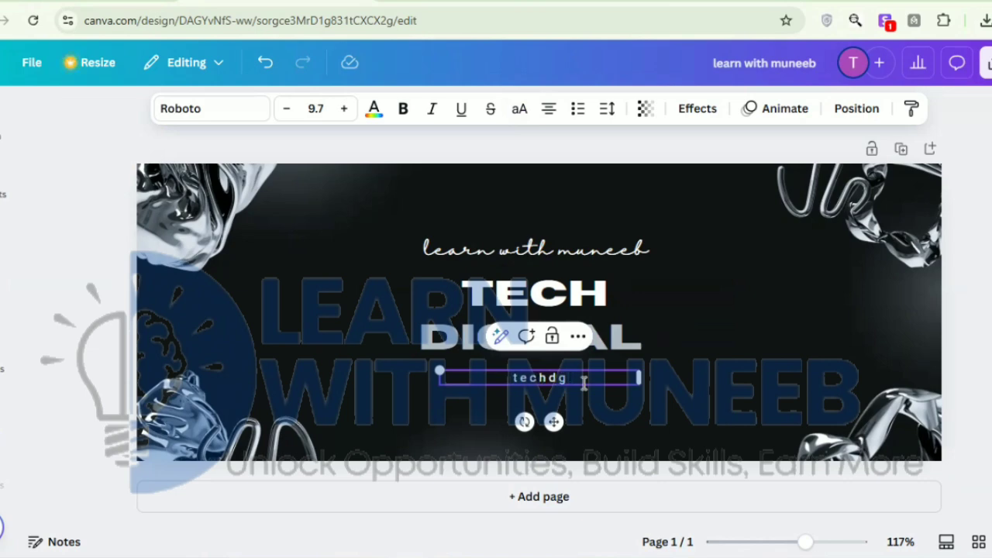
text(ifi)
key(BackSpace)
key(BackSpace)
text(git)
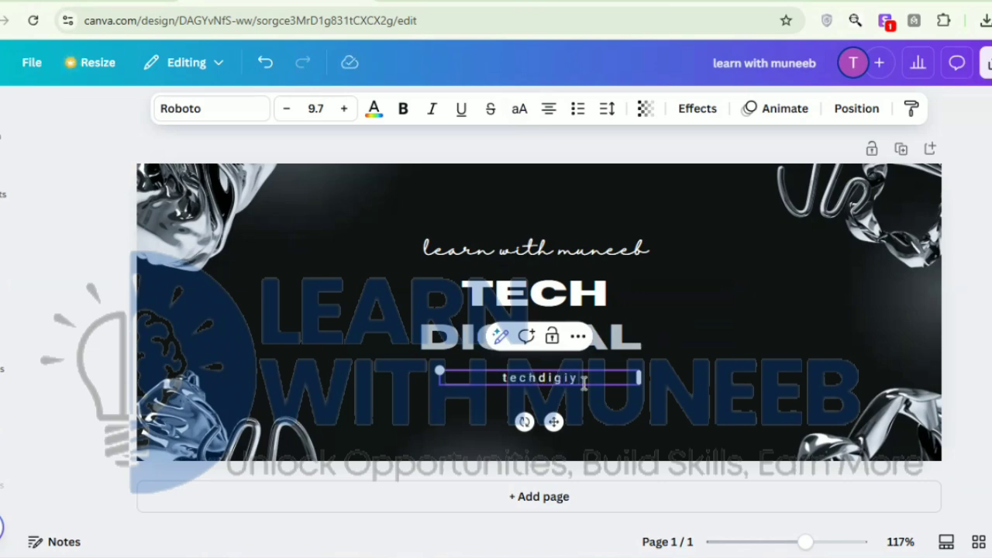
text(al.comm)
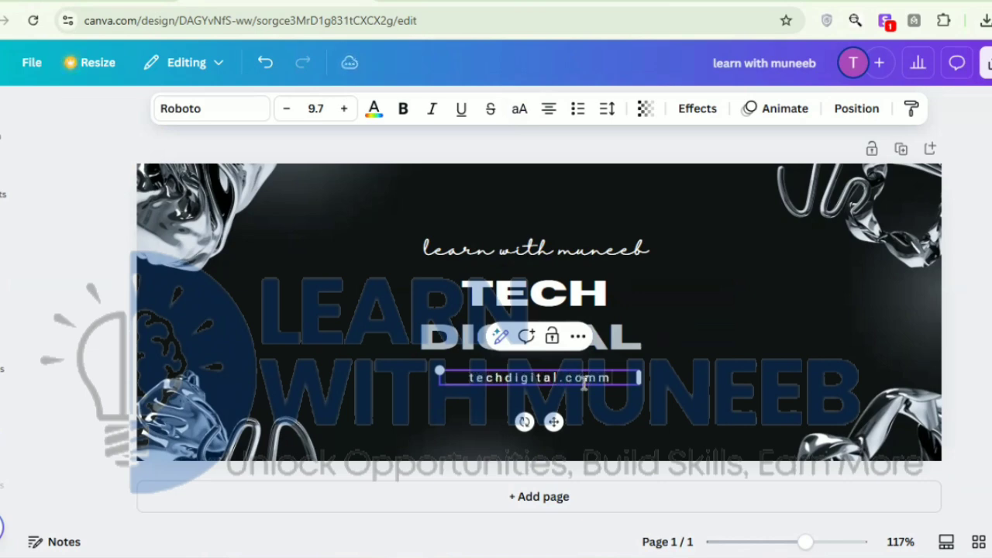
key(BackSpace)
click(699, 307)
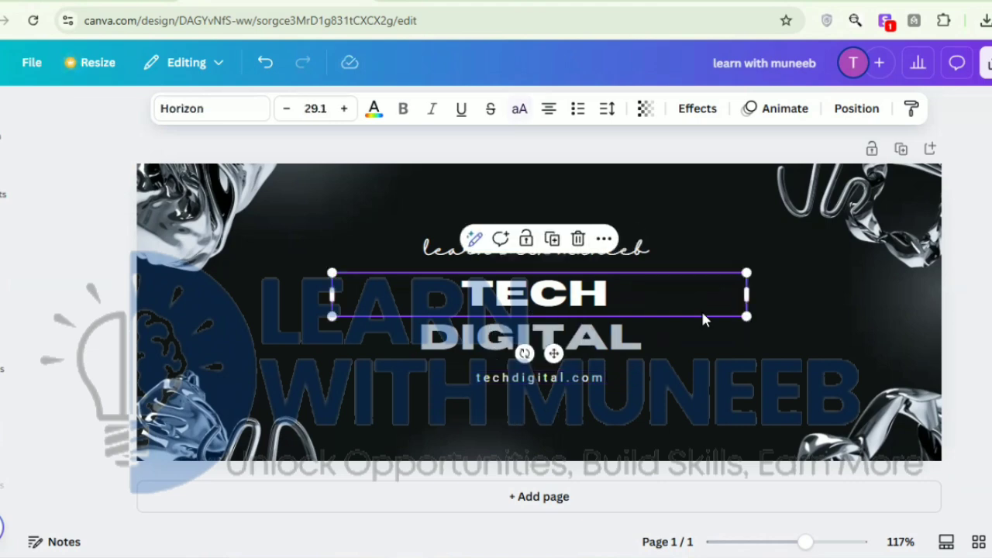
- Change the cover's background to the black-to-blue default gradient
click(259, 262)
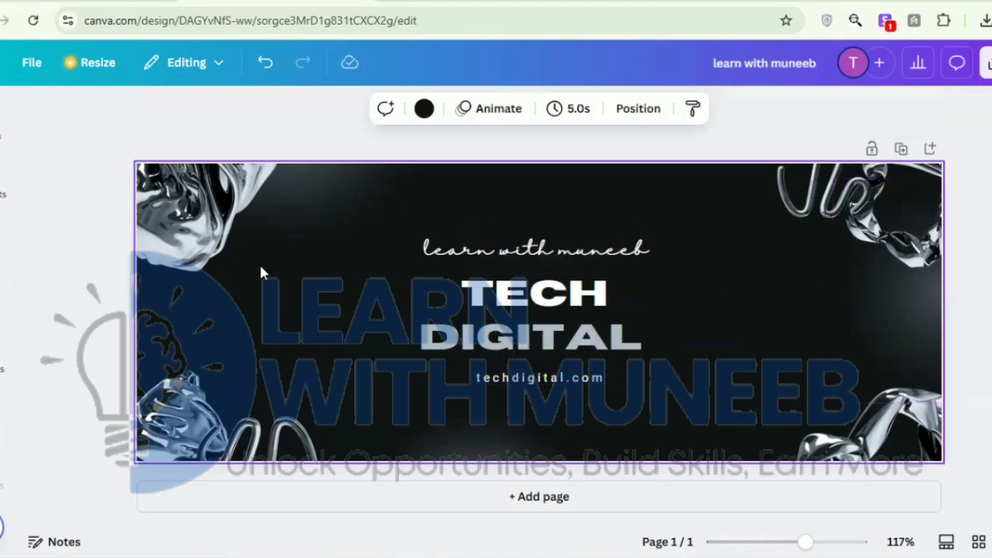
click(424, 109)
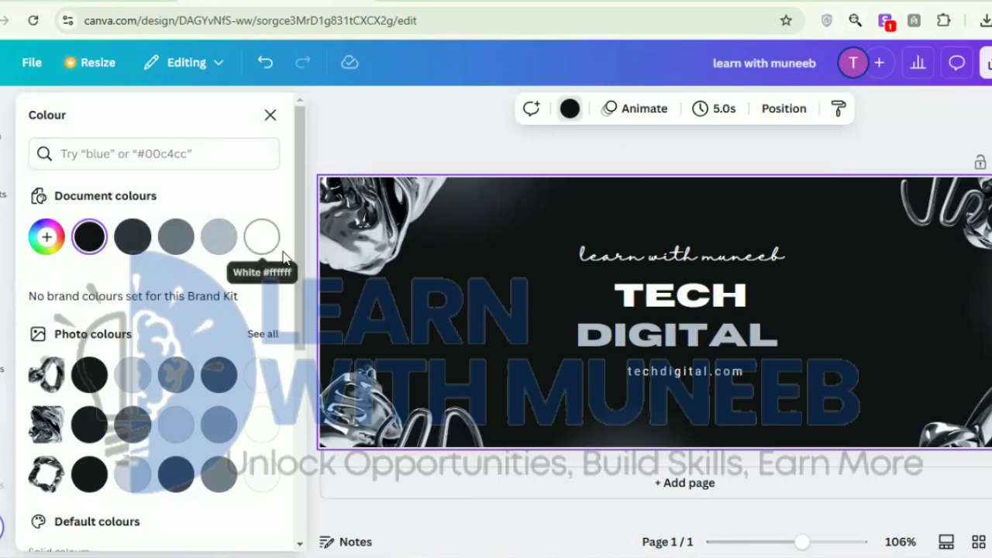
drag(299, 243, 299, 394)
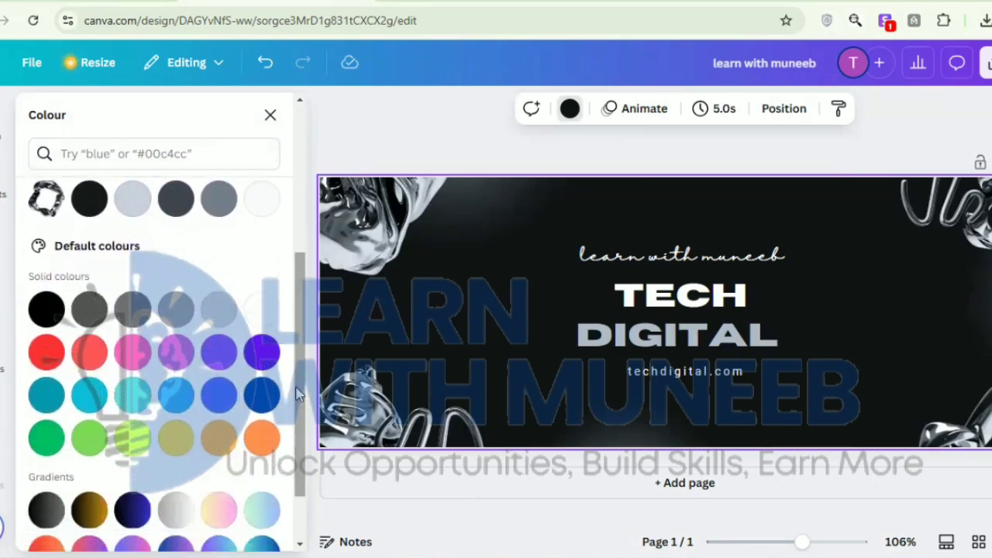
click(131, 510)
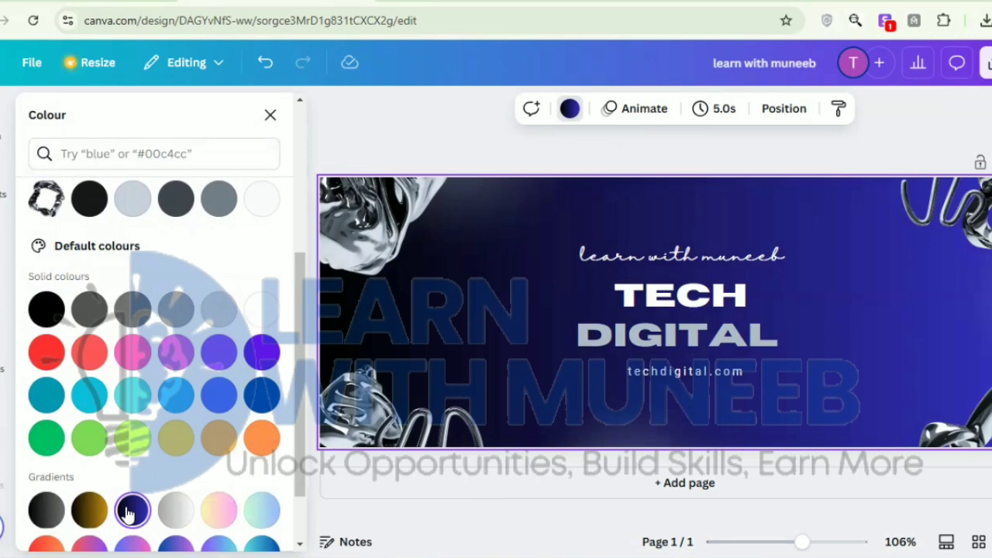
- Recolour the "techdigital.com" text line with a light blue-grey from the photo colours
click(672, 340)
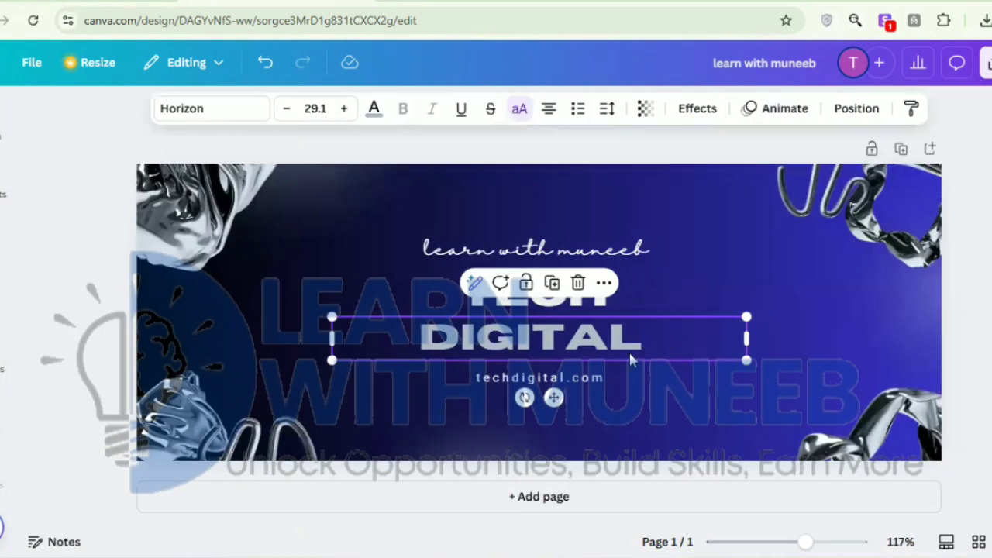
click(589, 378)
key(Escape)
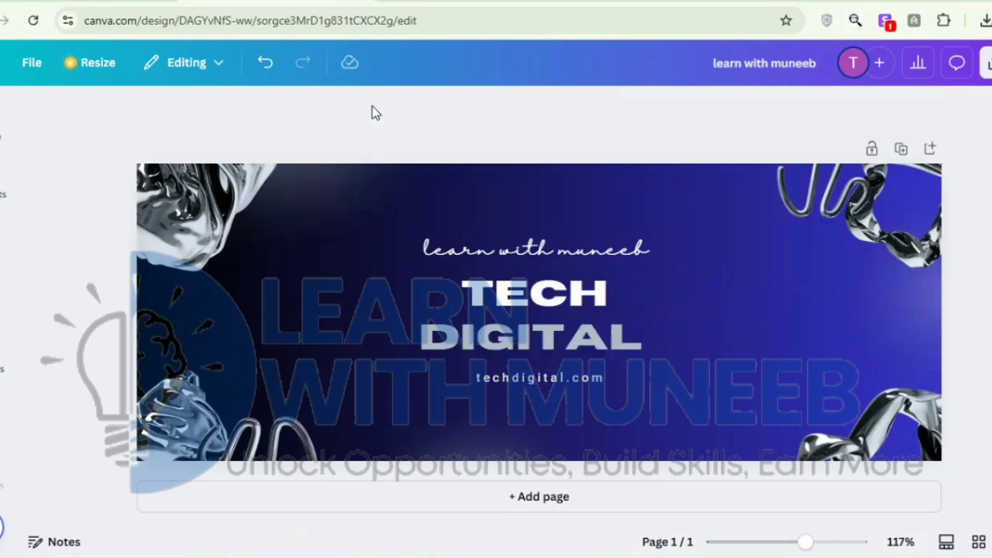
click(582, 379)
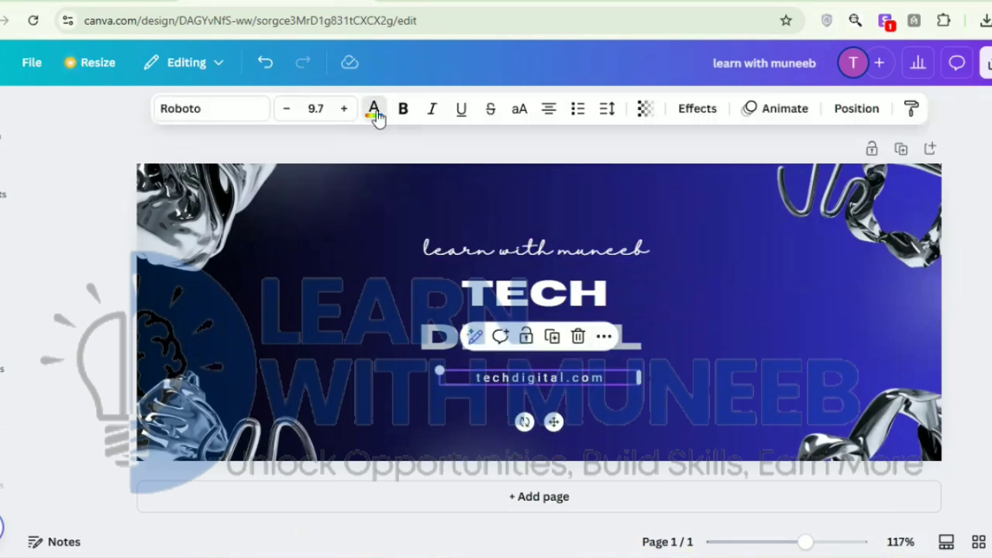
click(377, 108)
click(89, 374)
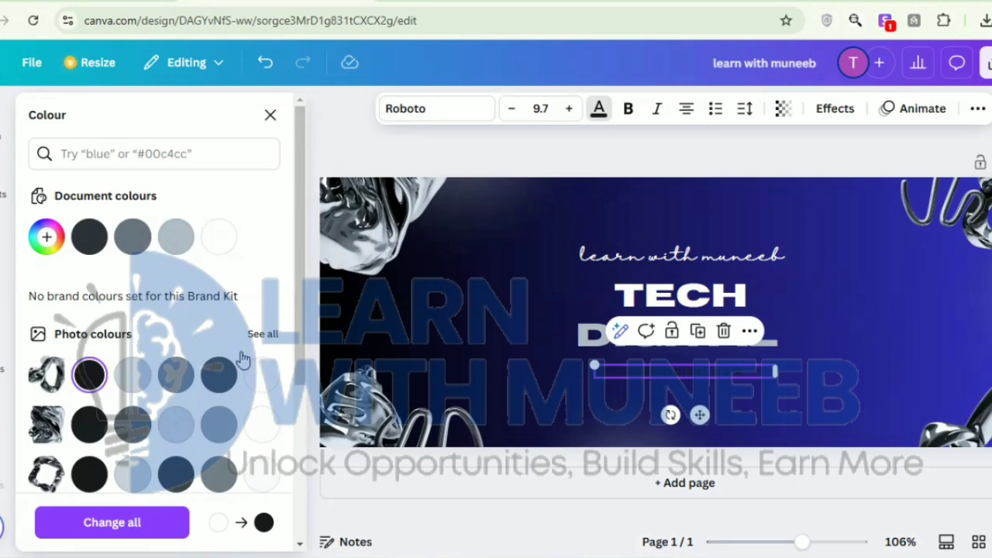
click(176, 436)
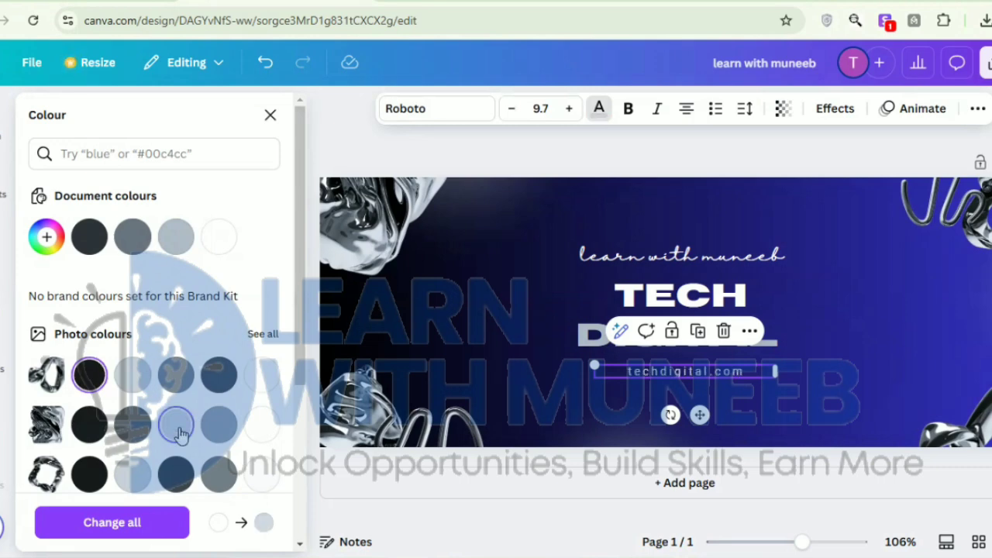
click(873, 293)
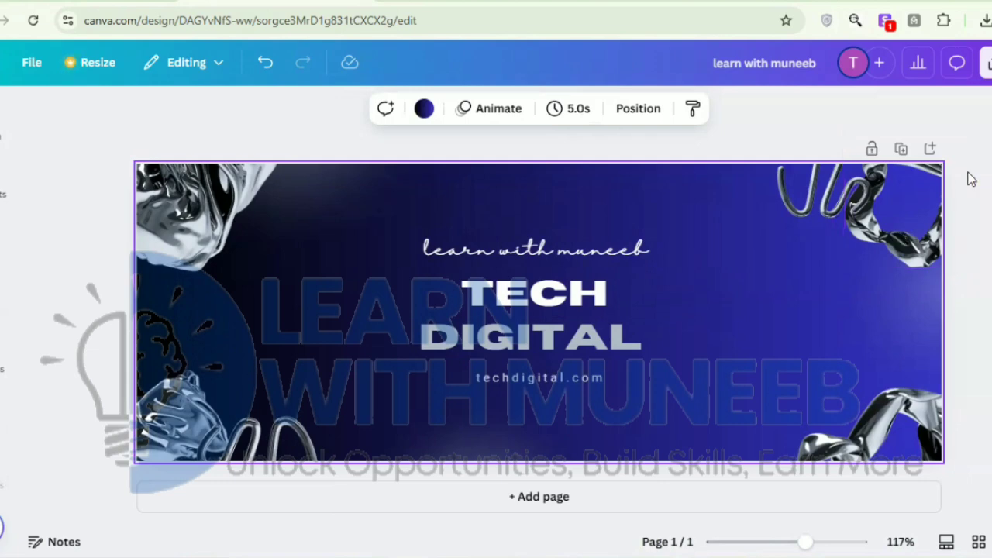
- Download the finished cover as a PNG at 851 × 315 px with the download settings saved
click(986, 63)
click(771, 399)
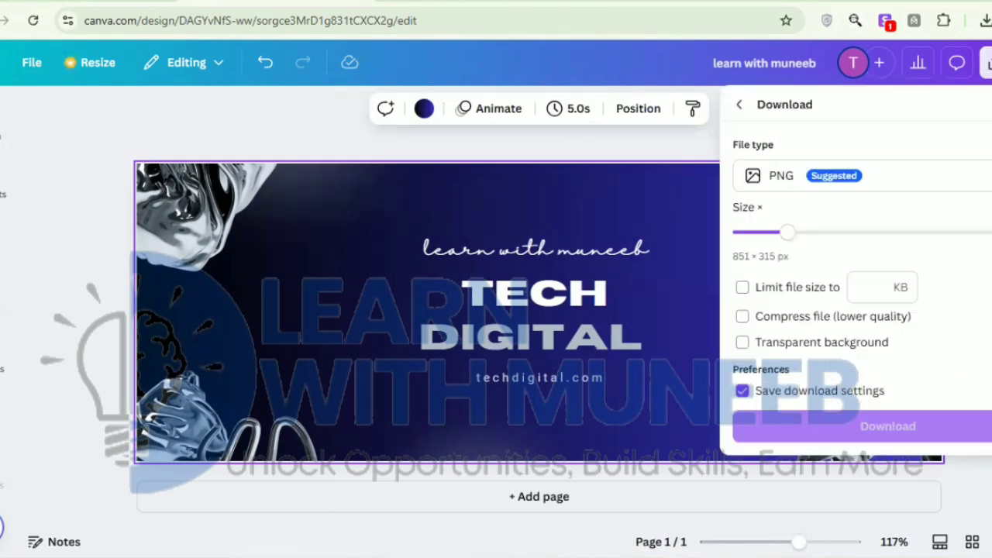
click(863, 423)
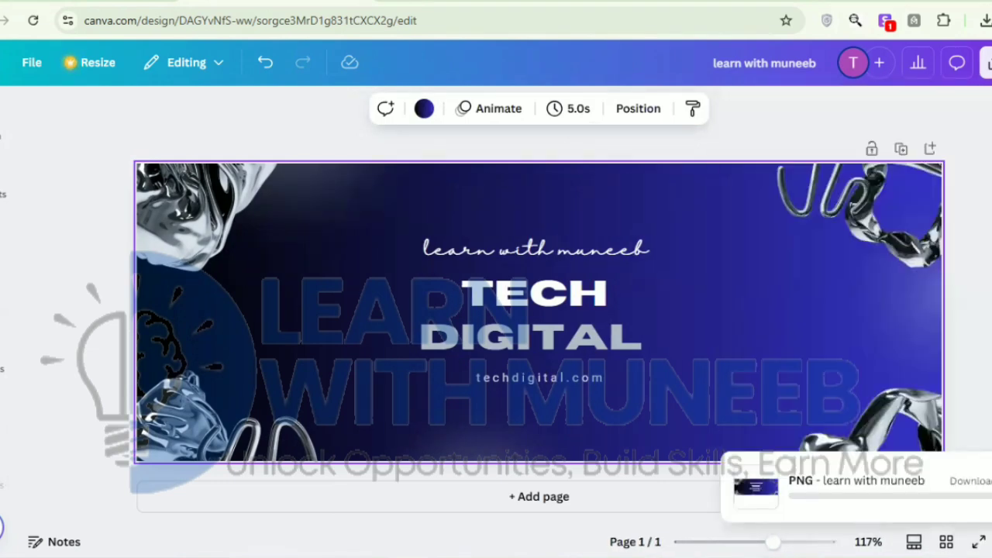